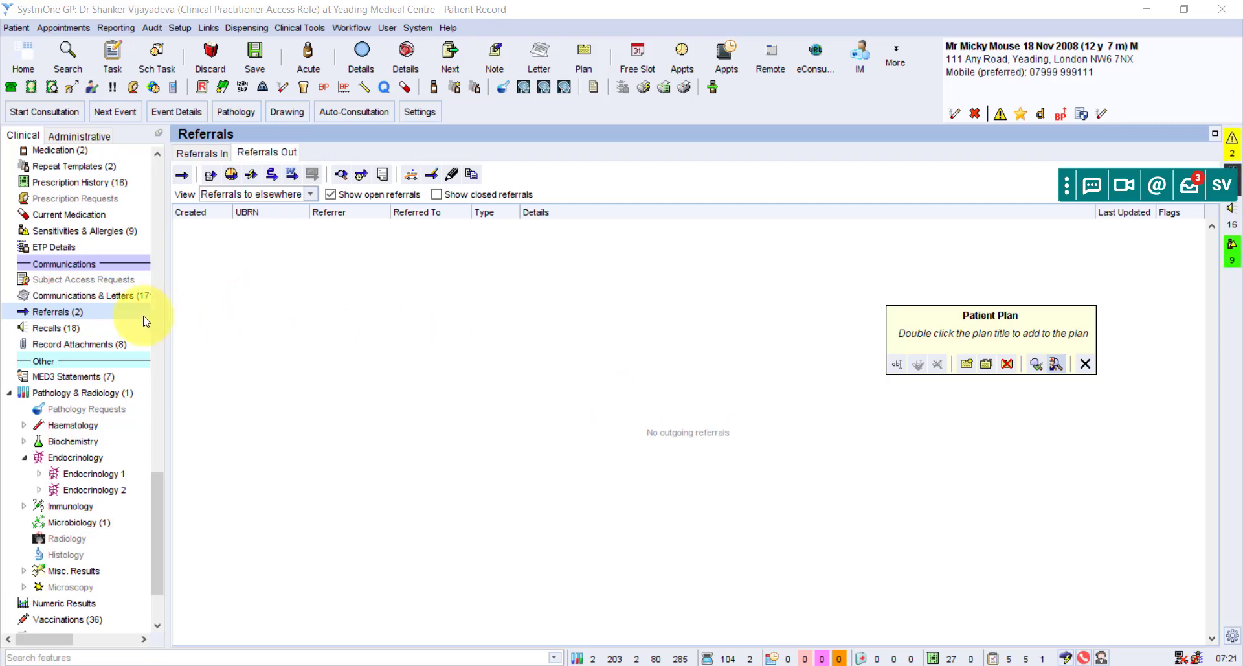
Bring up the context menu on the patient's Referrals section in the clinical tree.
right_click(63, 311)
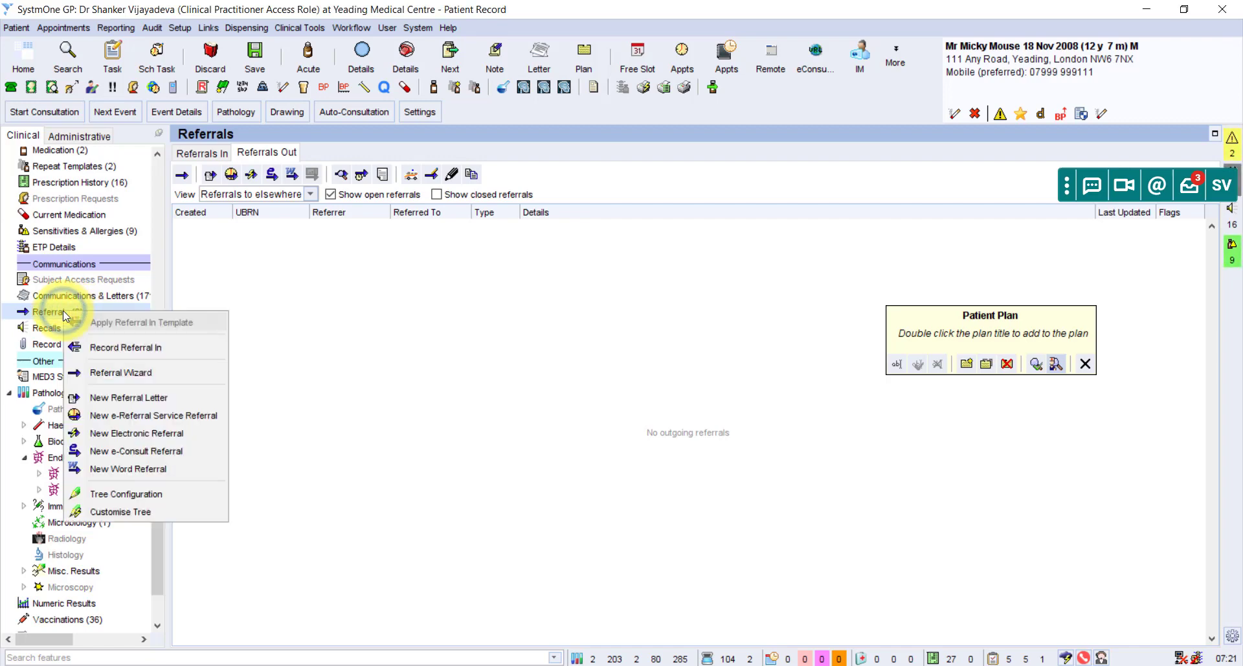
Start the Referral Wizard and search recipient contacts for 'msk interface'.
click(111, 374)
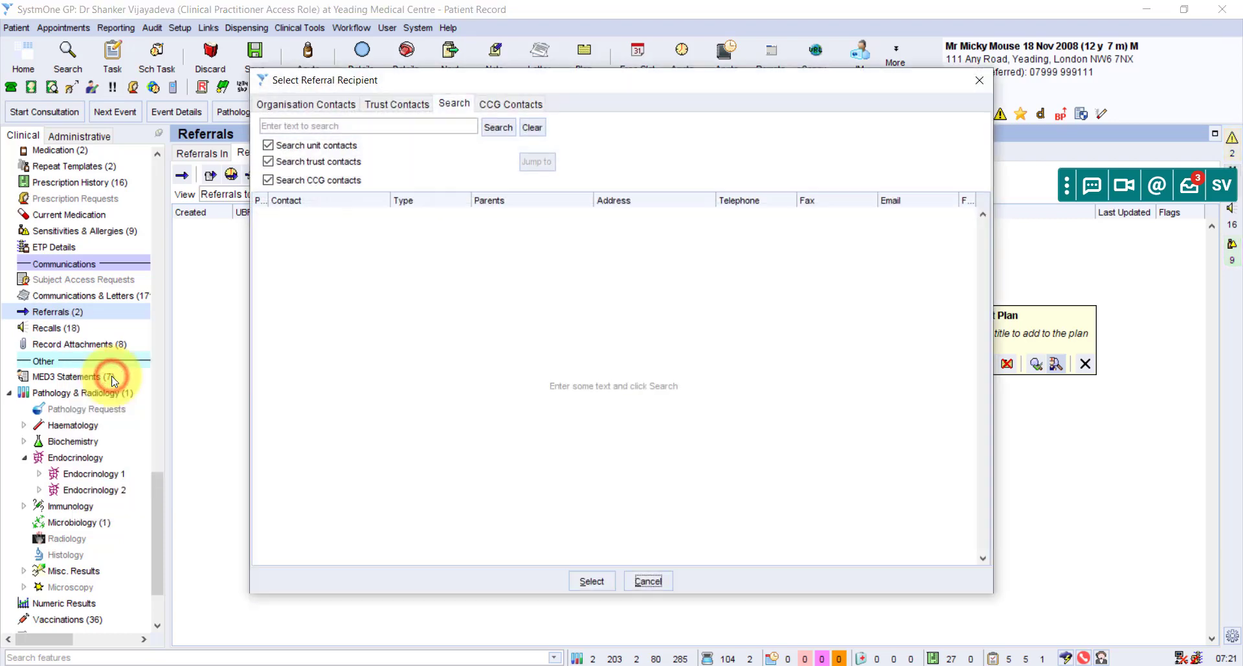
click(400, 127)
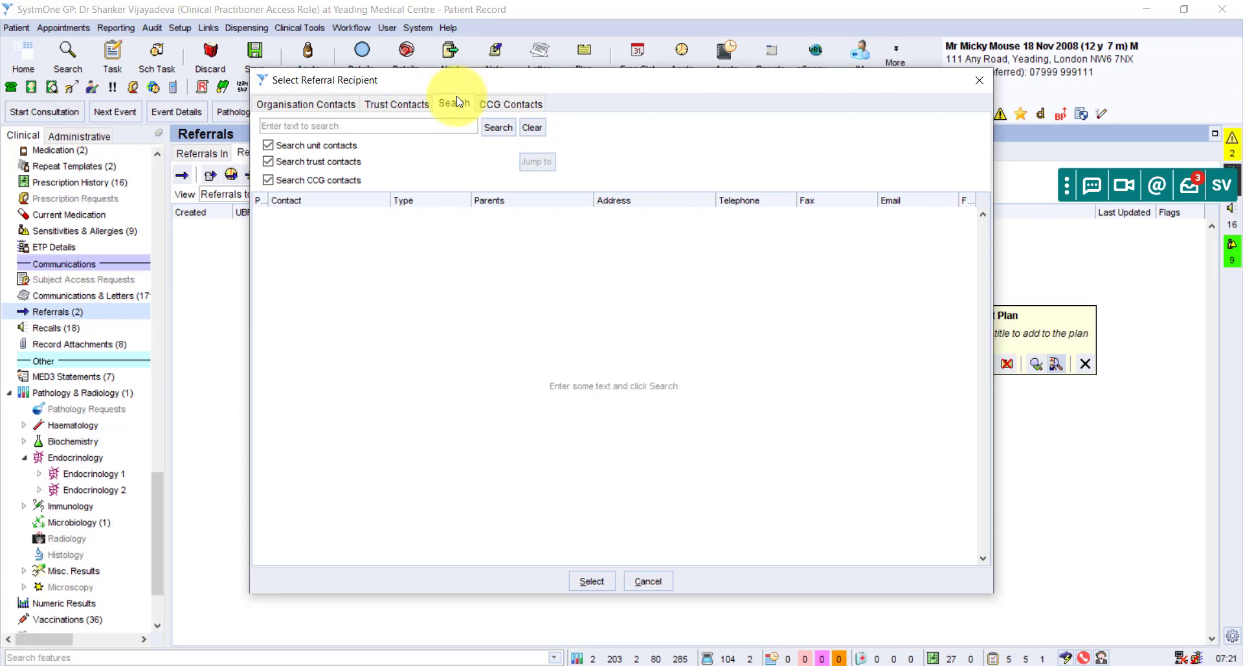
click(453, 103)
click(426, 123)
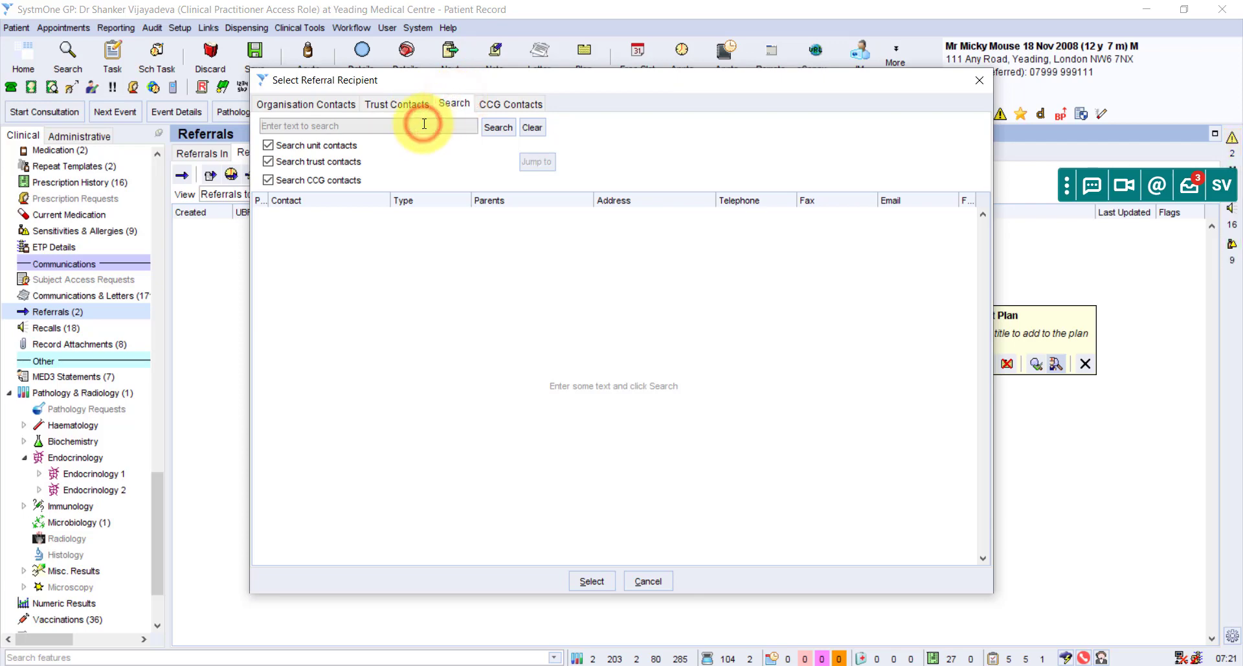
text(msk interface)
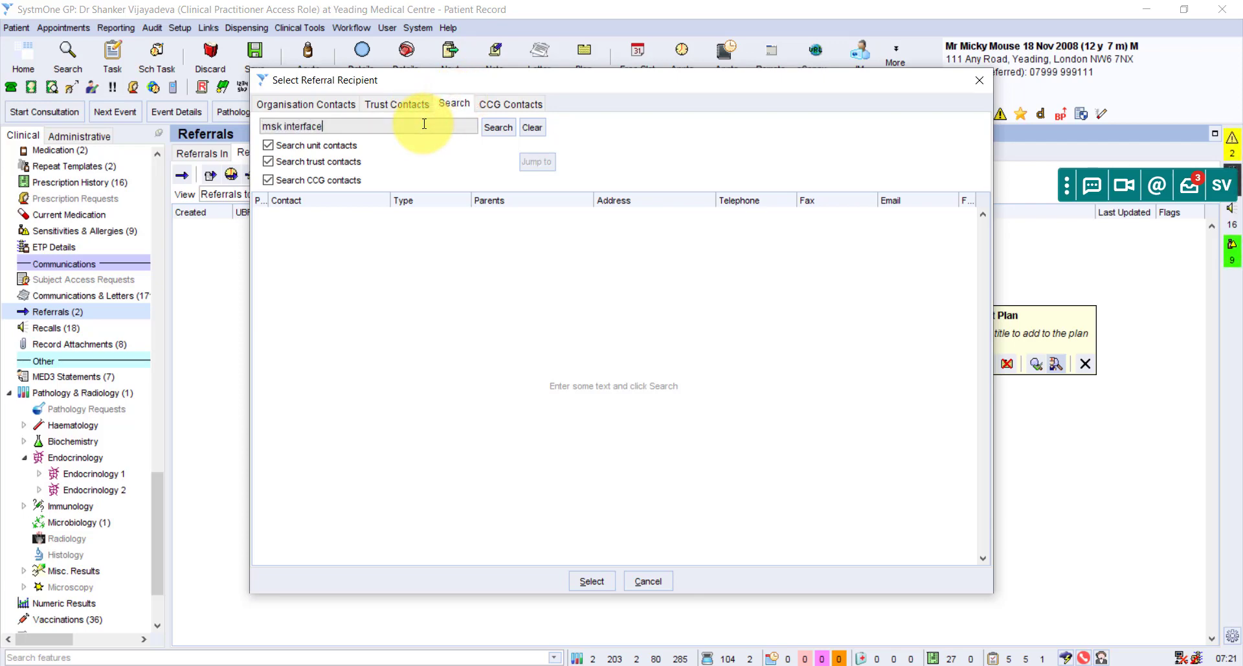
key(Return)
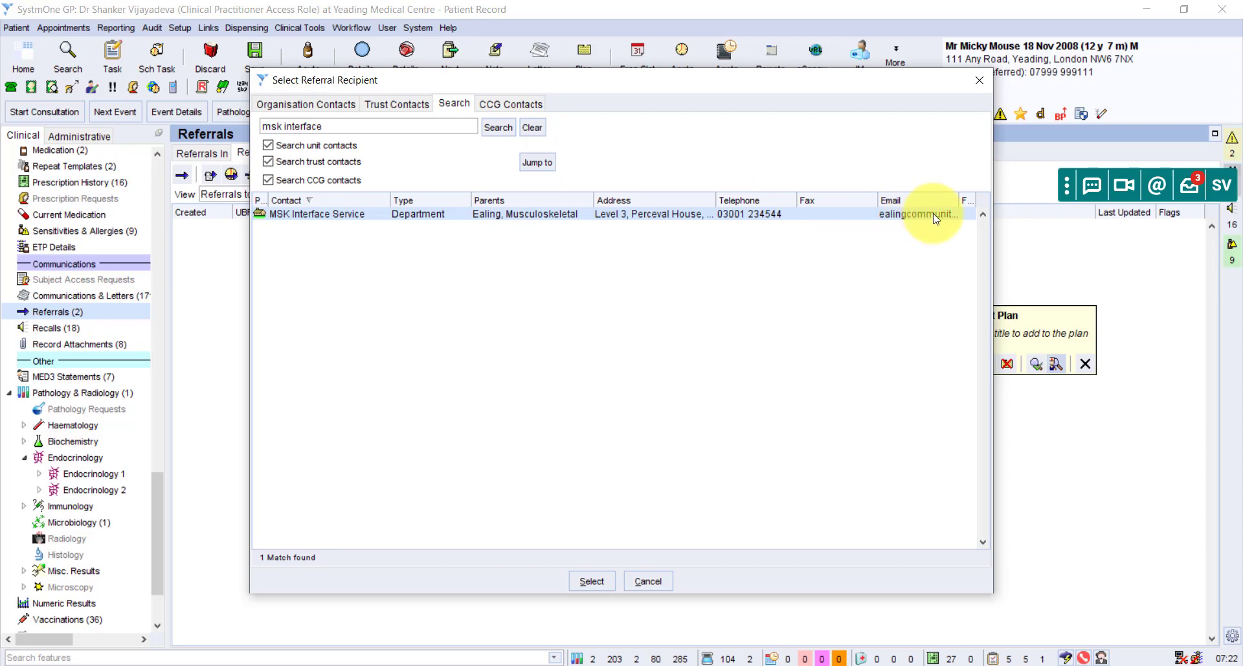
Pick MSK Interface Service, set type Community, and write the letter now with recipient ID left blank.
click(531, 219)
click(530, 216)
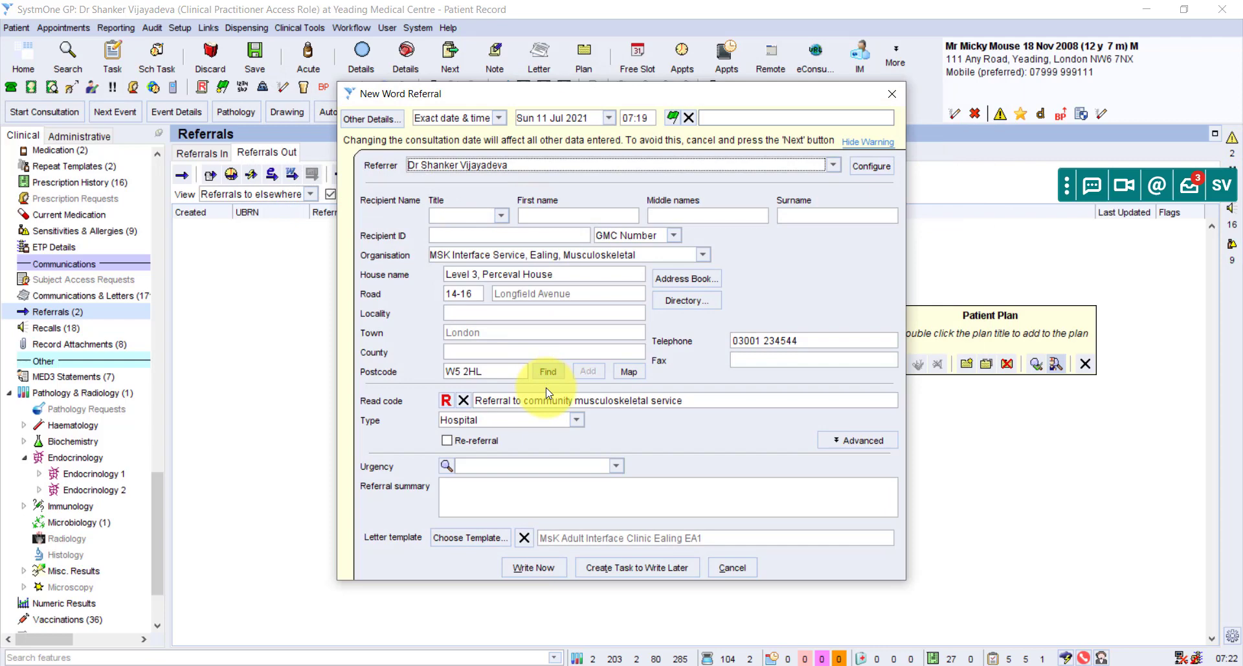
click(537, 423)
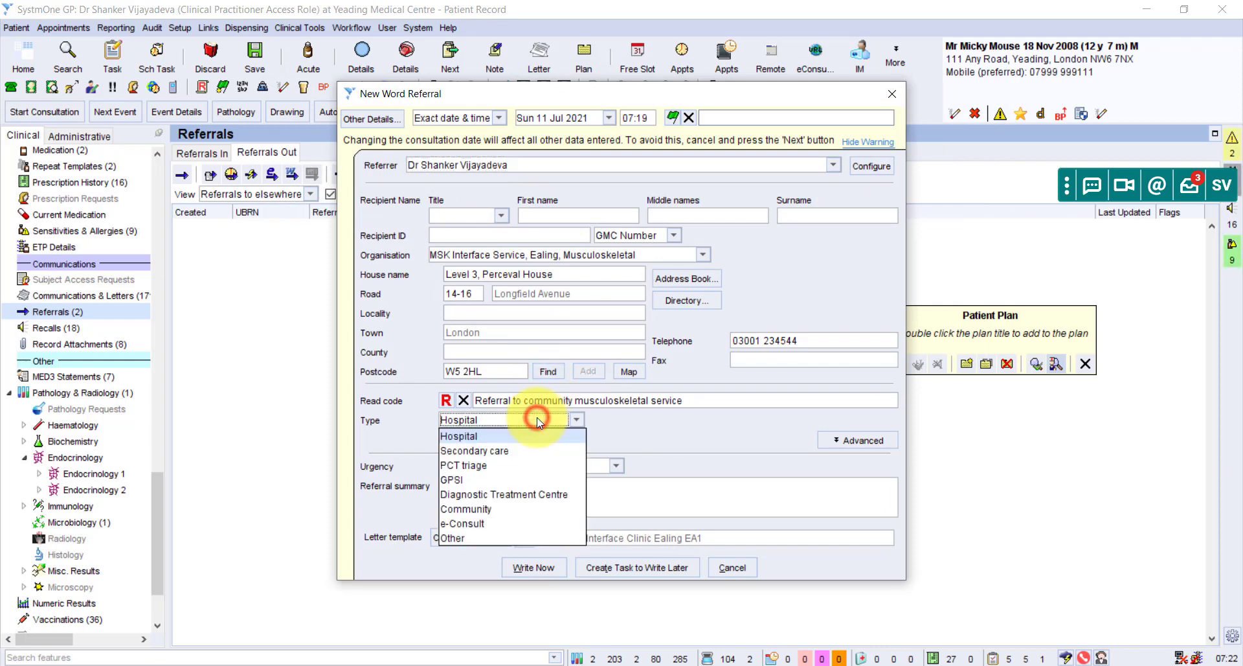
click(490, 510)
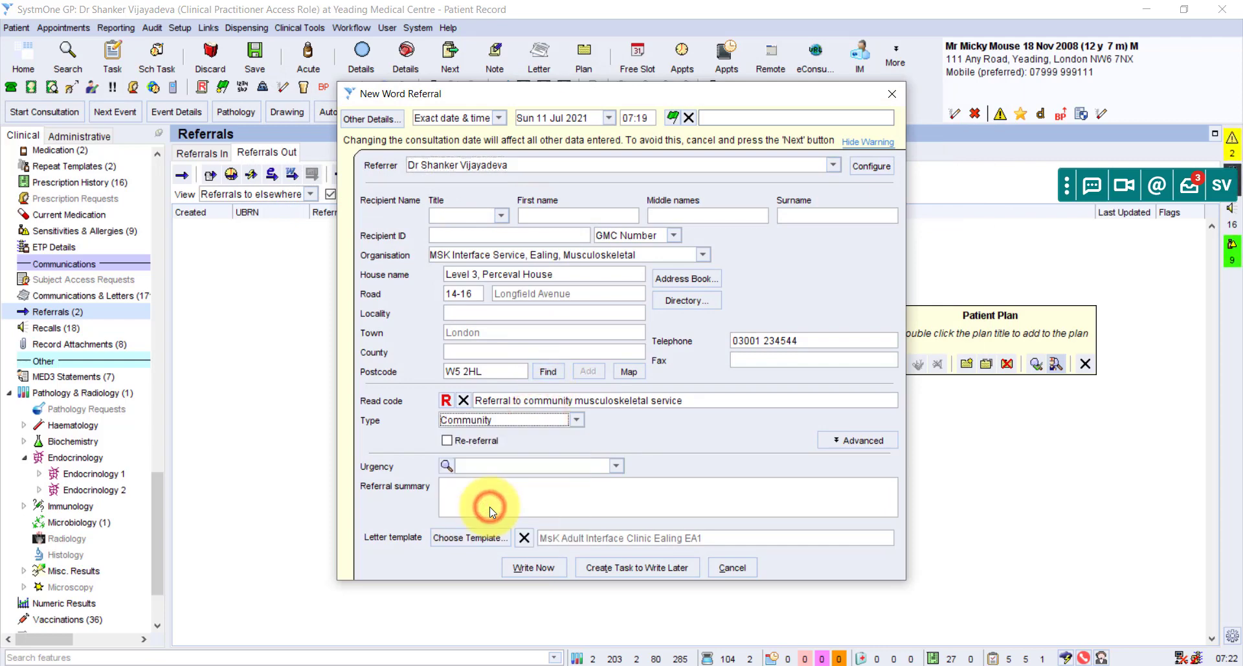
click(529, 575)
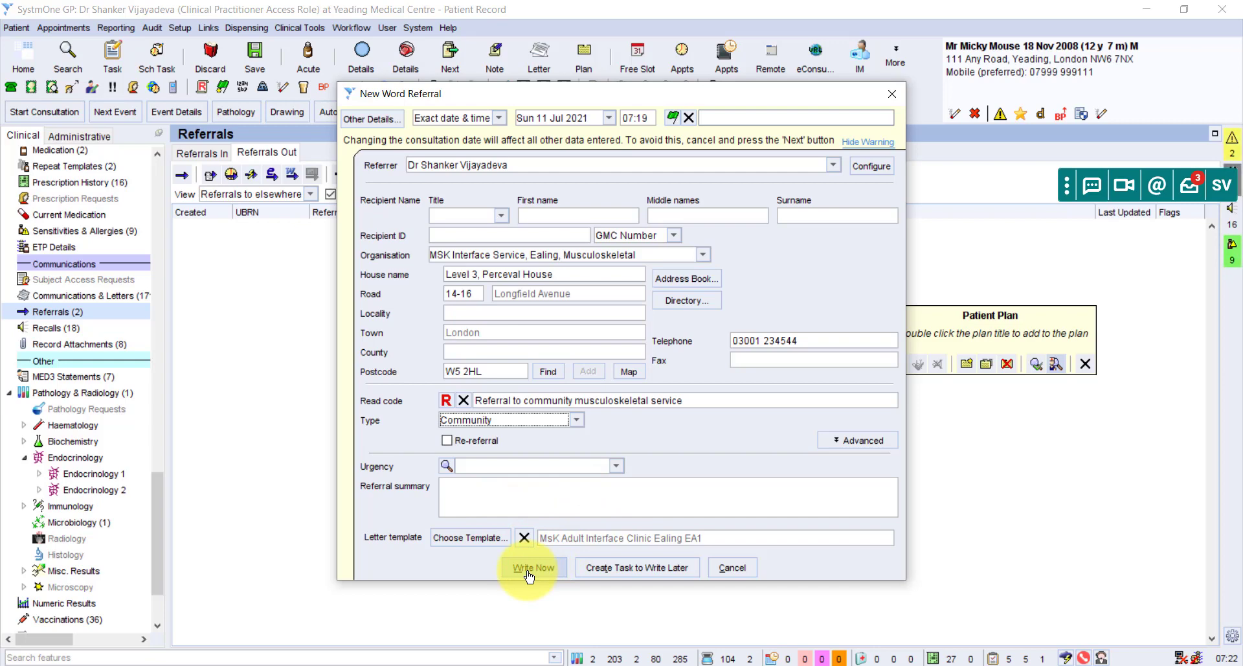
click(530, 573)
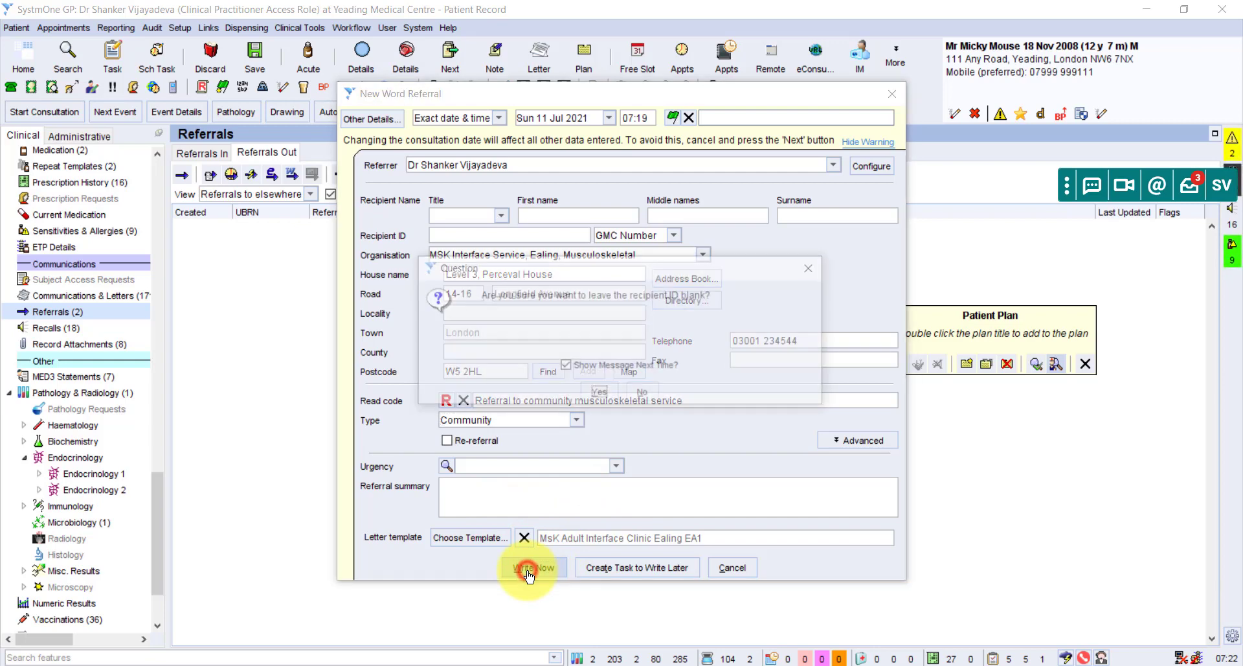
click(601, 395)
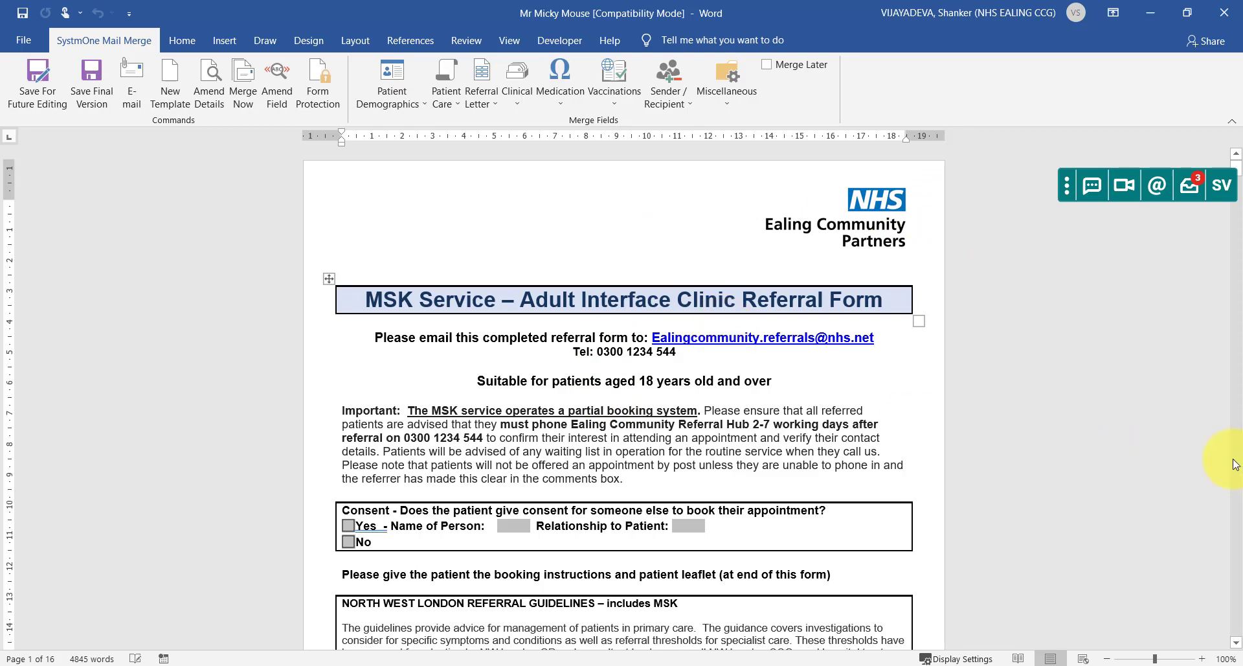
With form protection on, tick then untick Upper Limb and Lower Limb, then turn protection off.
scroll(1238, 487, down, 12)
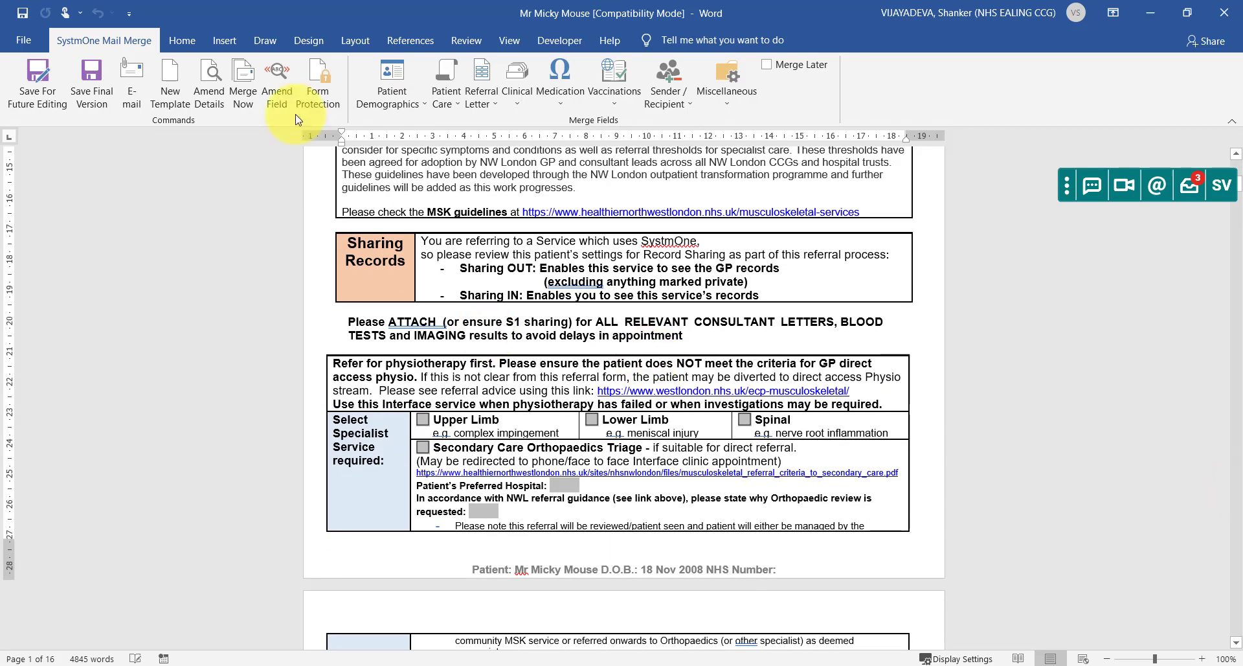
click(313, 92)
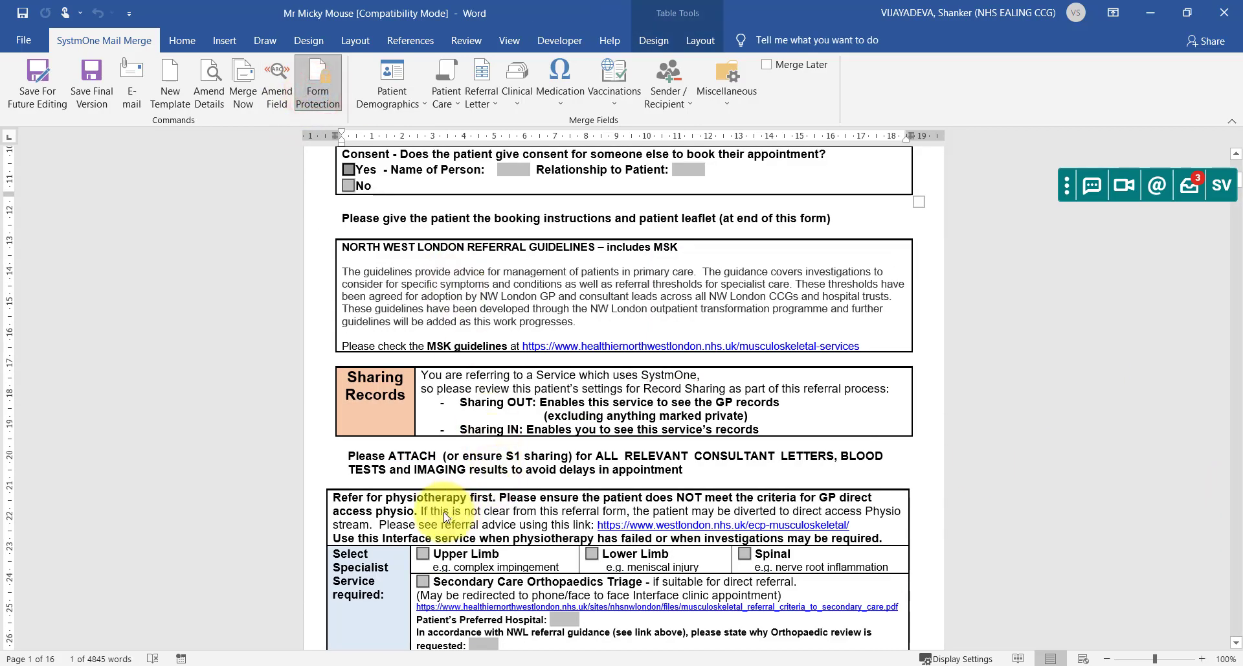
click(424, 553)
click(592, 553)
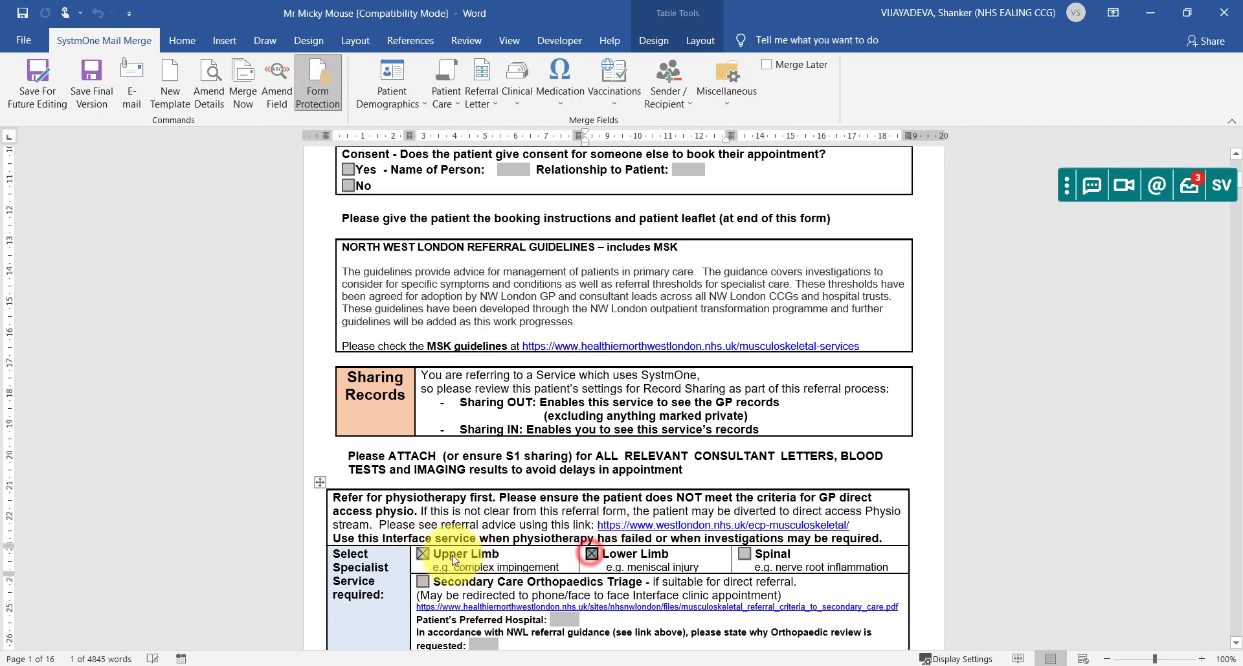
click(425, 554)
click(590, 554)
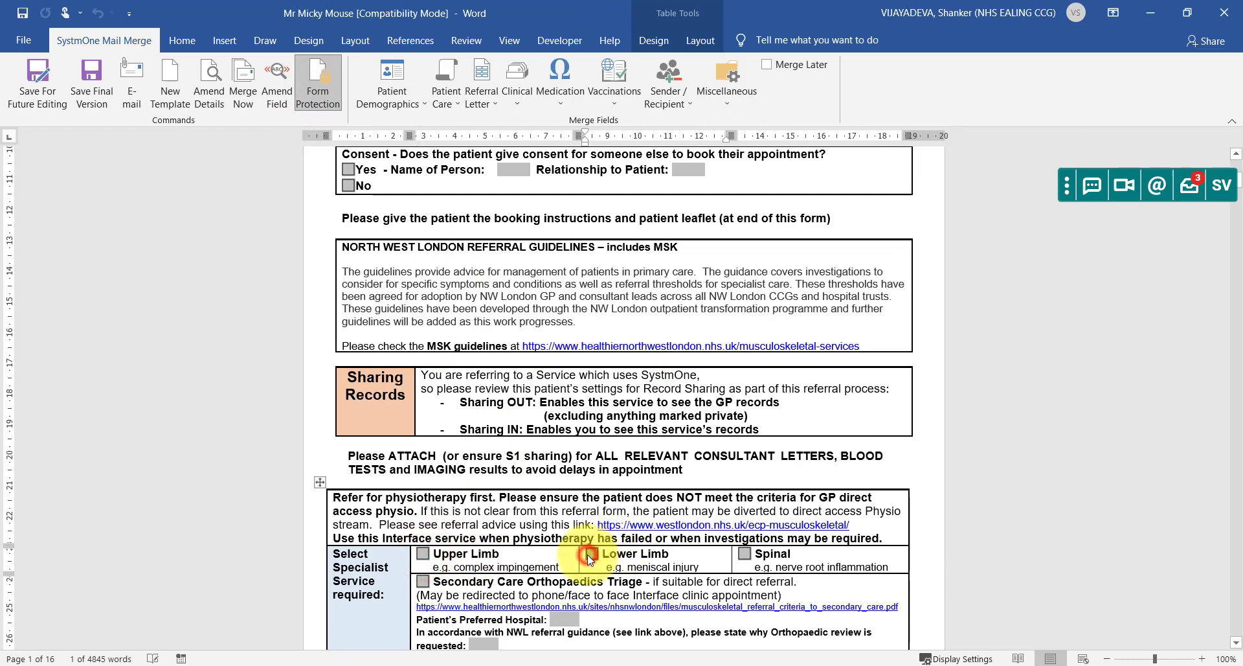
click(316, 88)
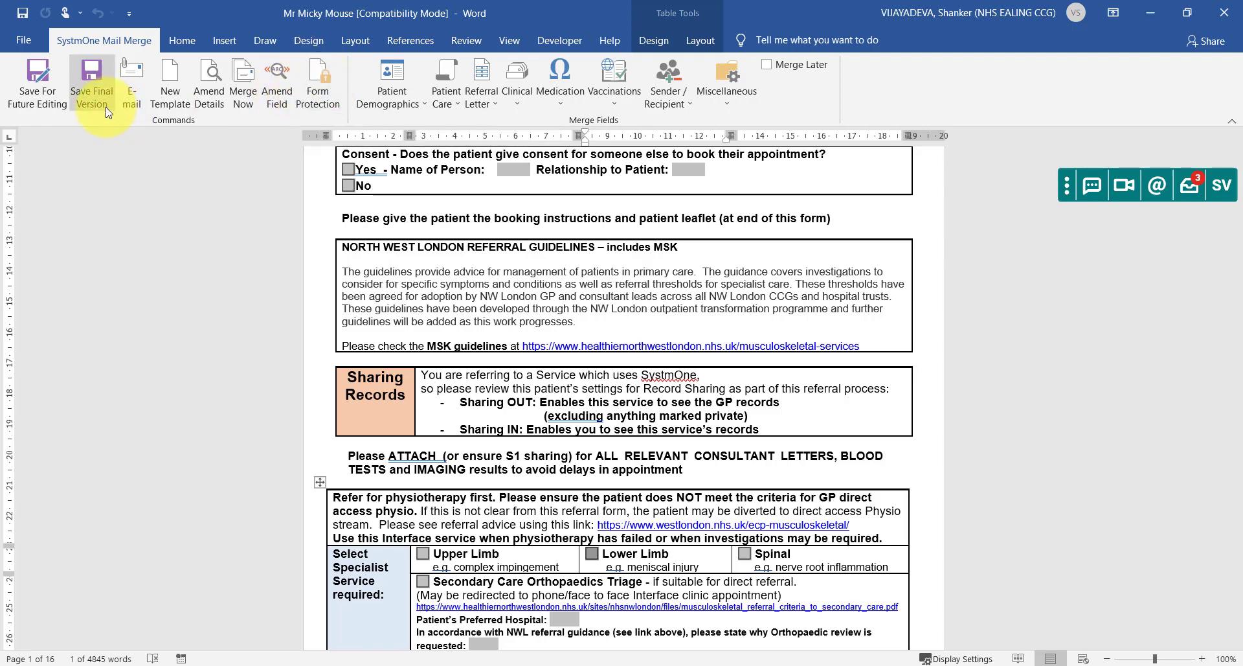
Clear the protection error, remove form protection, and save the letter as the final version.
click(314, 94)
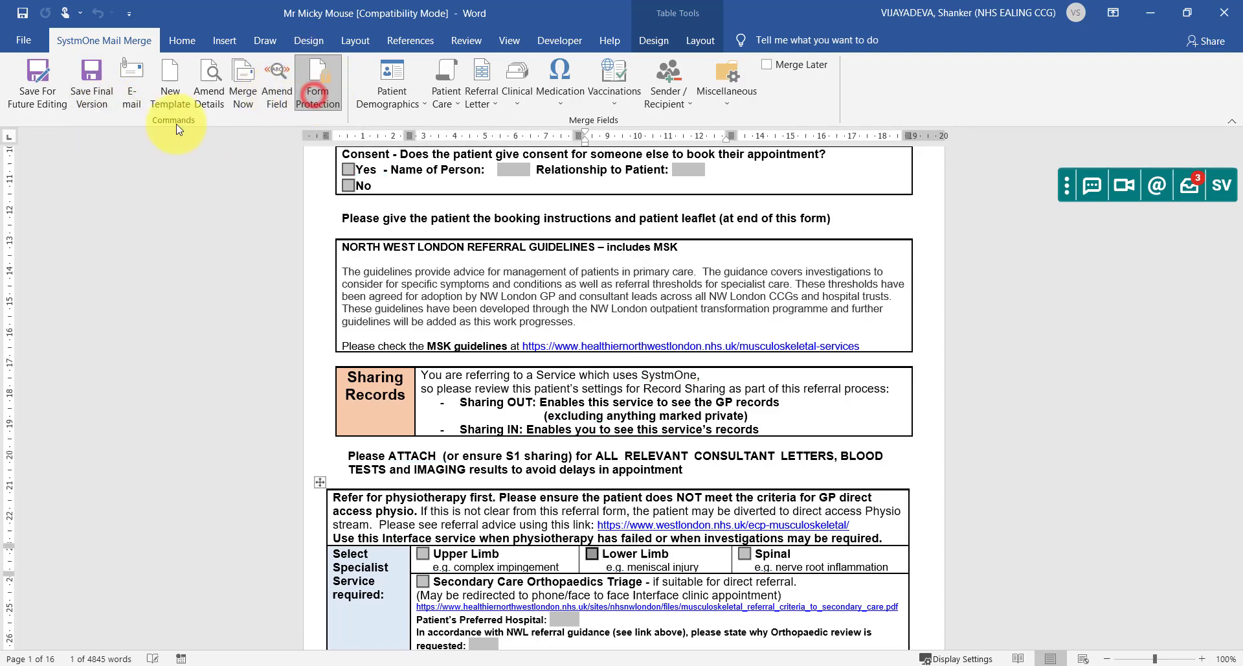
click(89, 92)
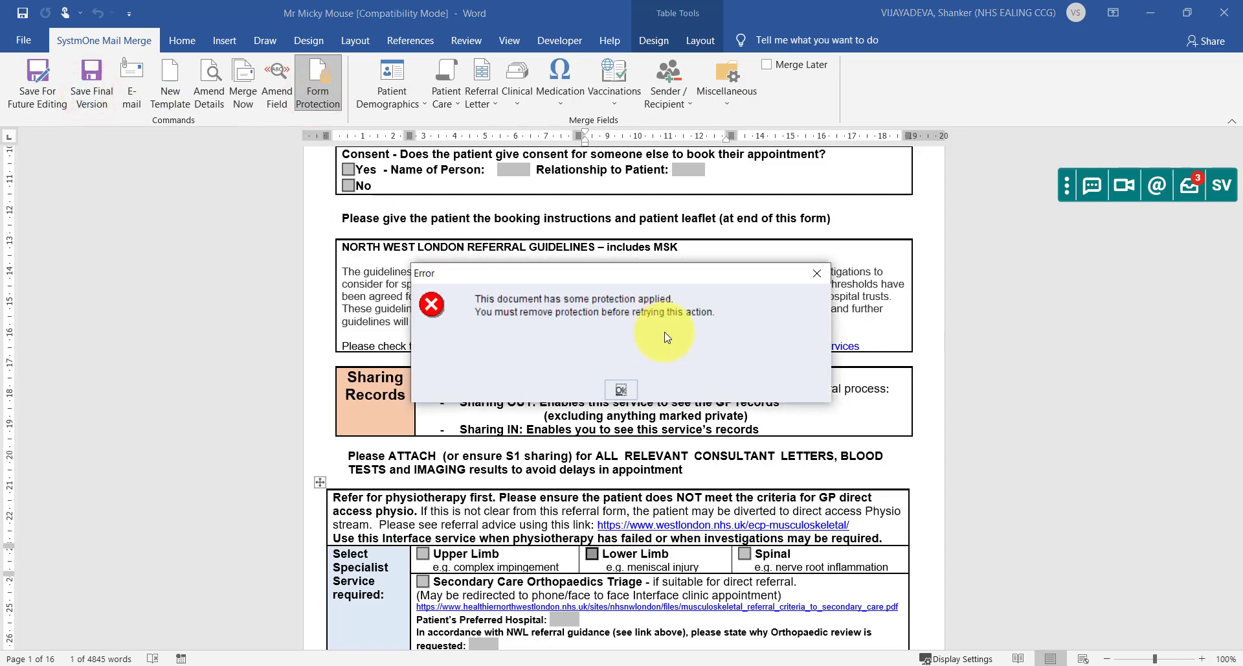
click(620, 390)
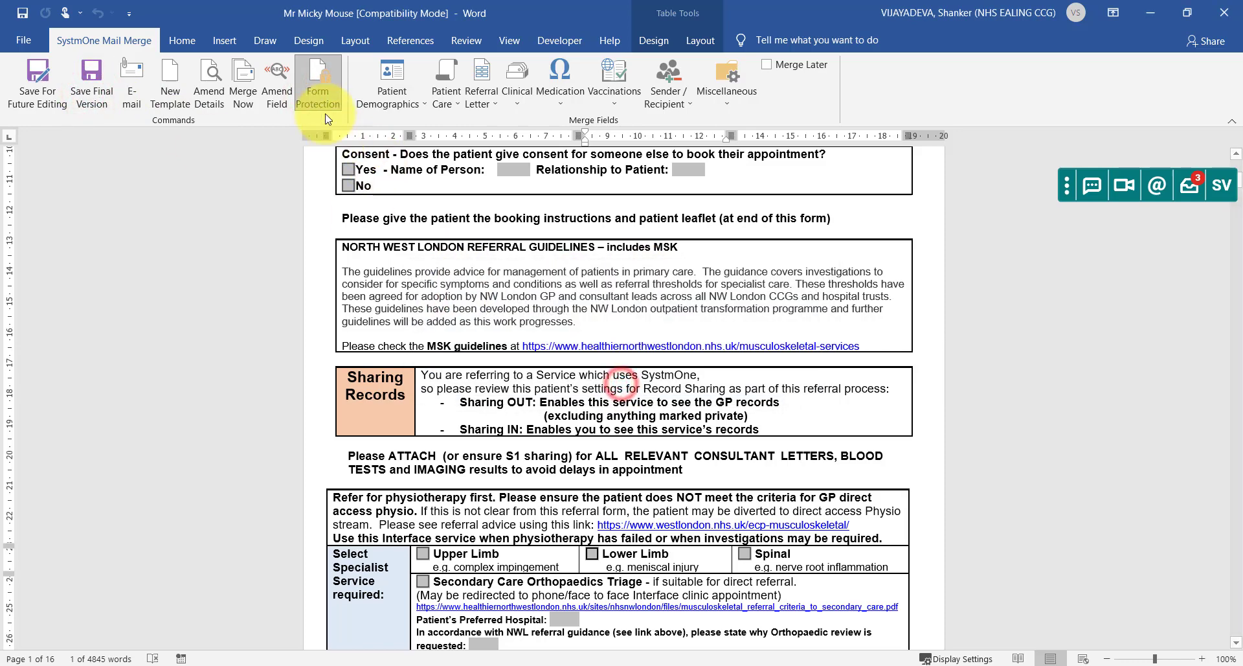
click(317, 97)
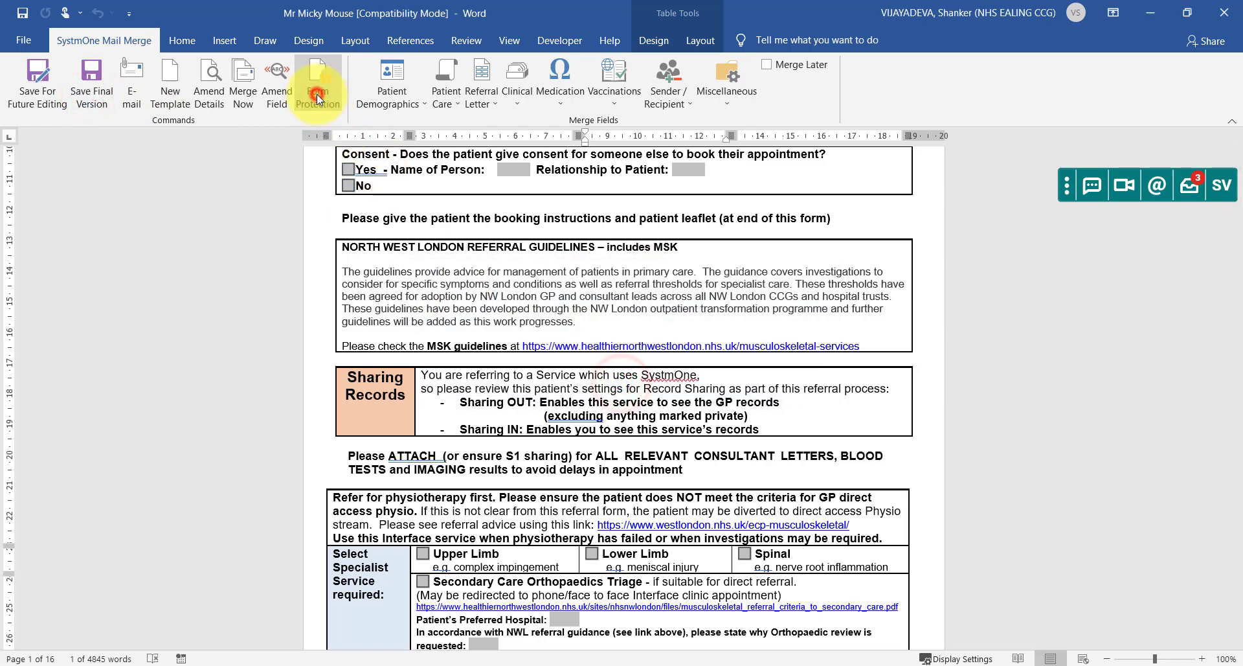
click(91, 90)
click(595, 391)
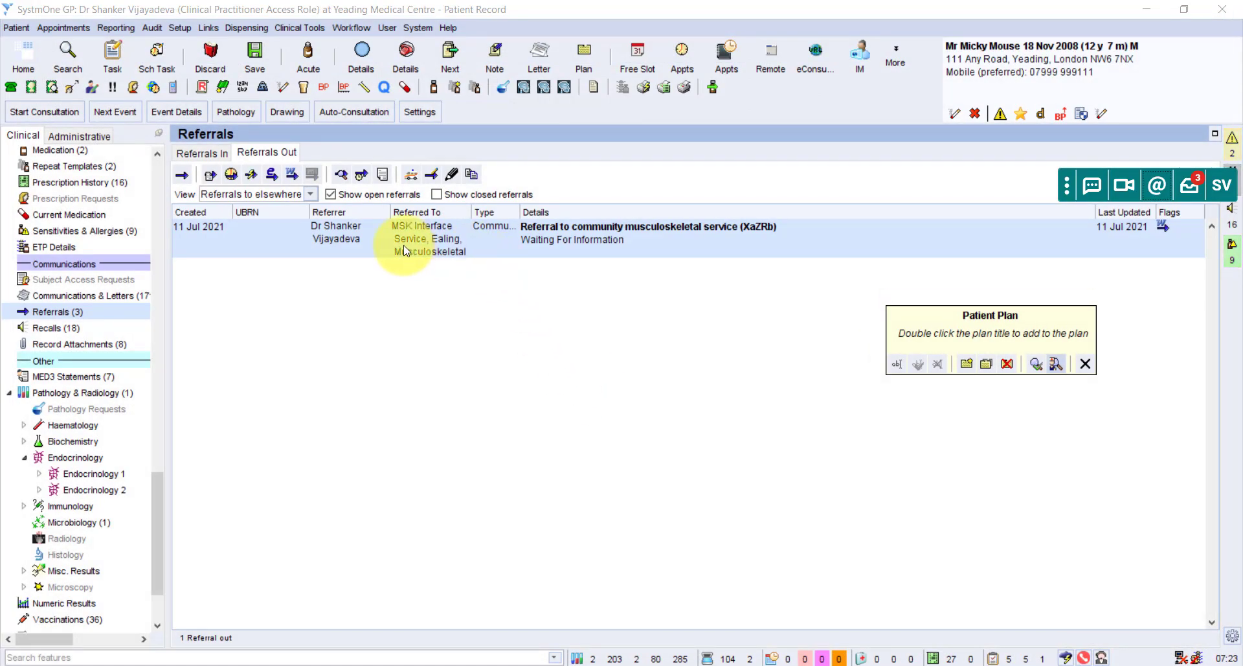
Select the new MSK Interface referral row and show its actions menu.
click(554, 239)
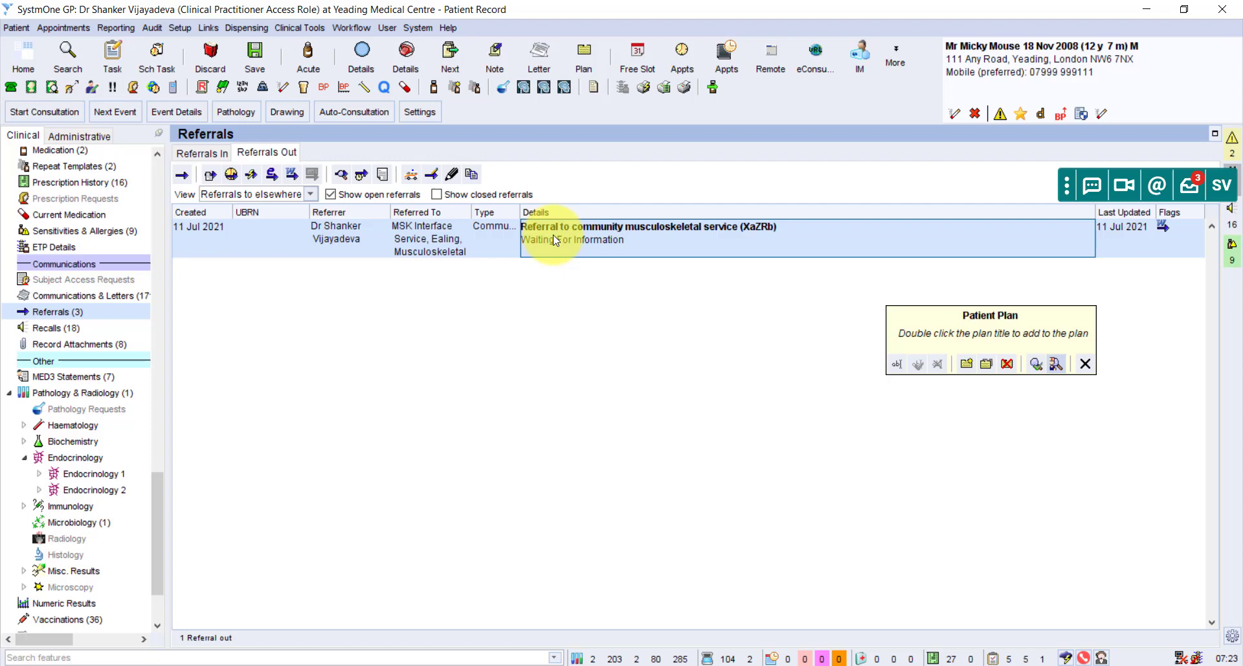
right_click(555, 240)
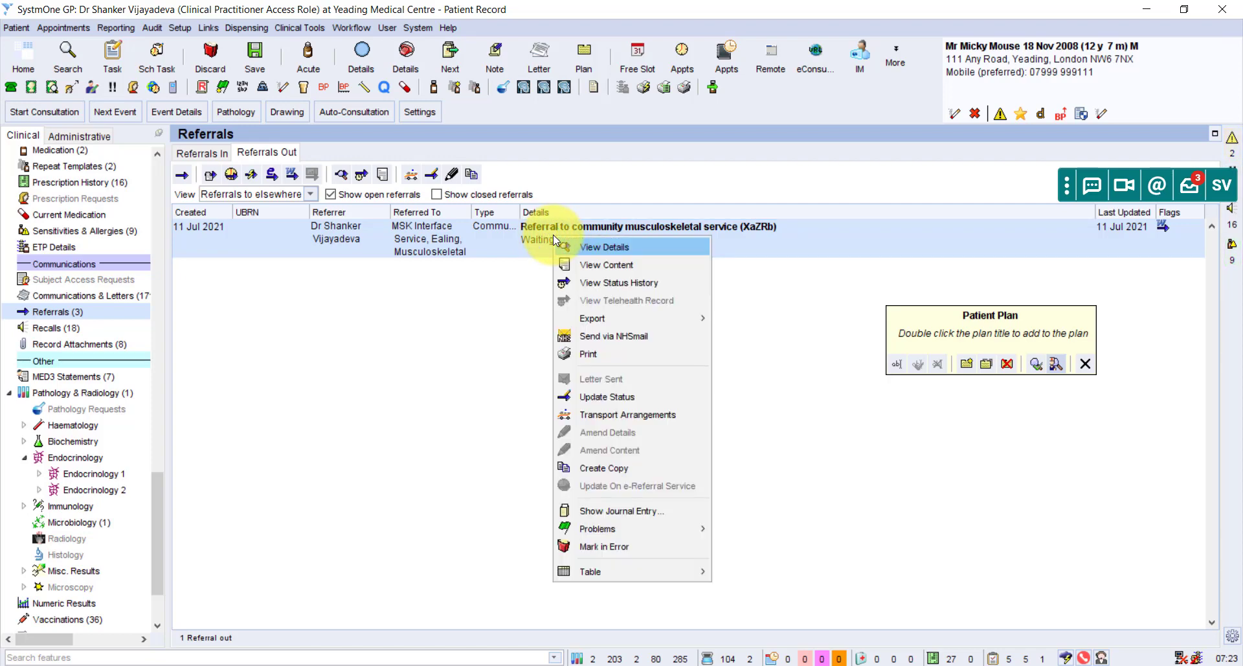
Send via NHSmail, choosing MSK Interface Service from the address book as recipient.
click(593, 335)
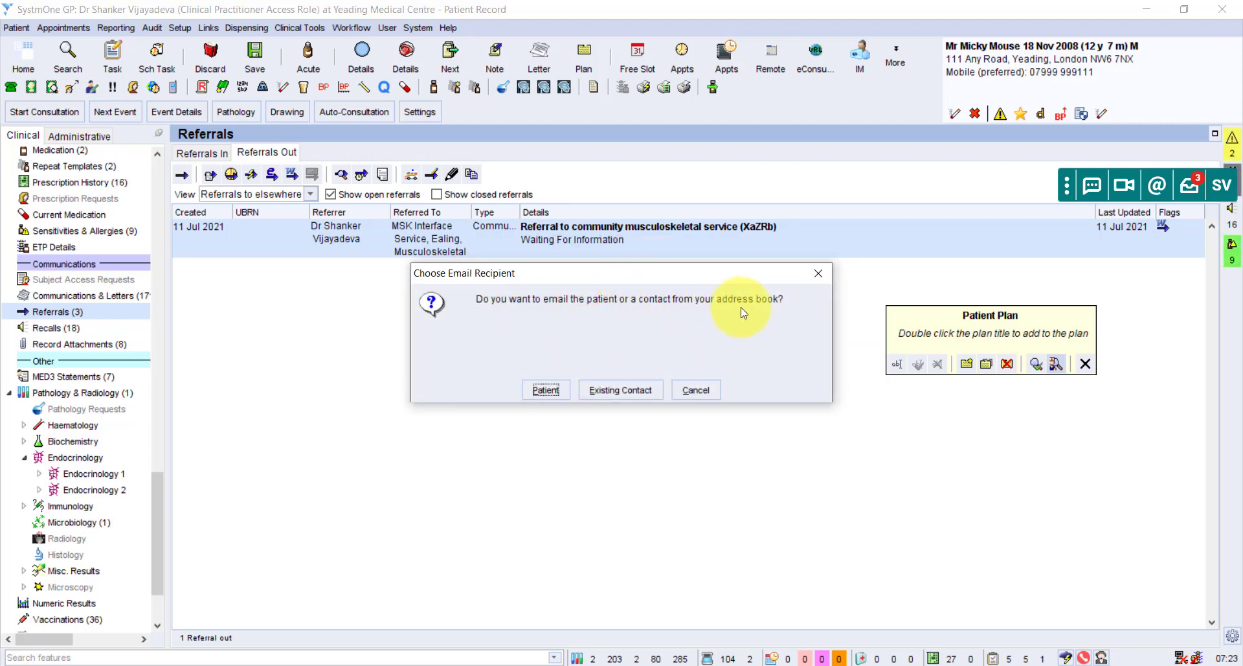
click(632, 392)
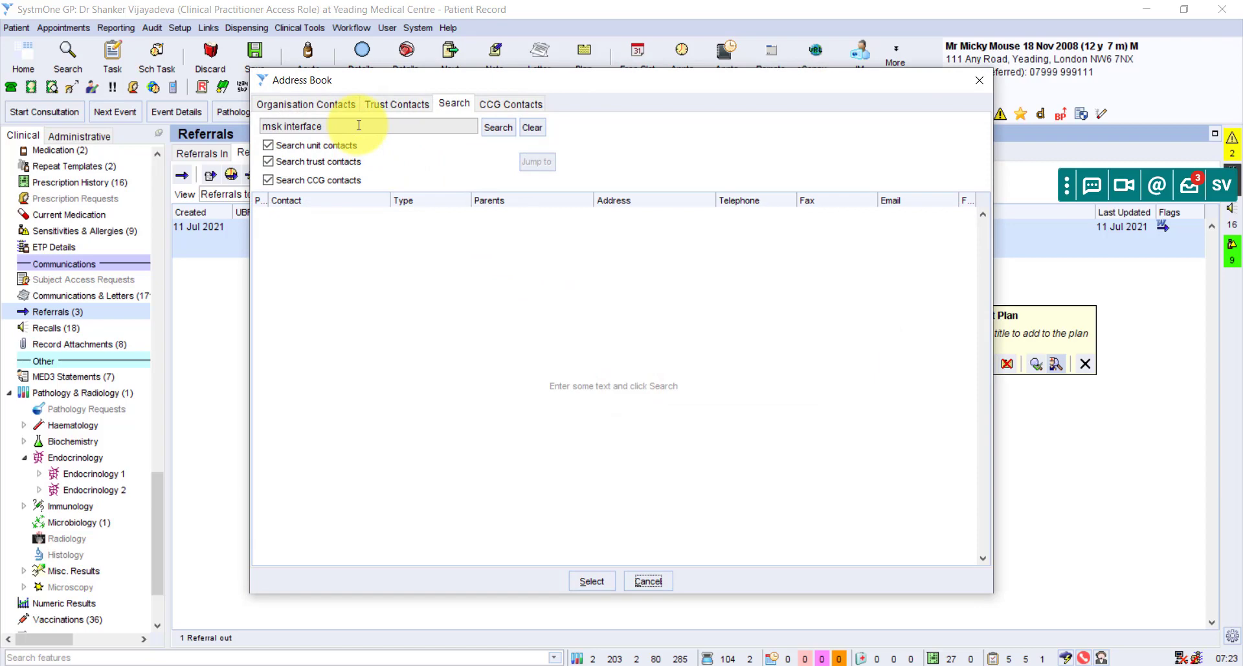
click(491, 128)
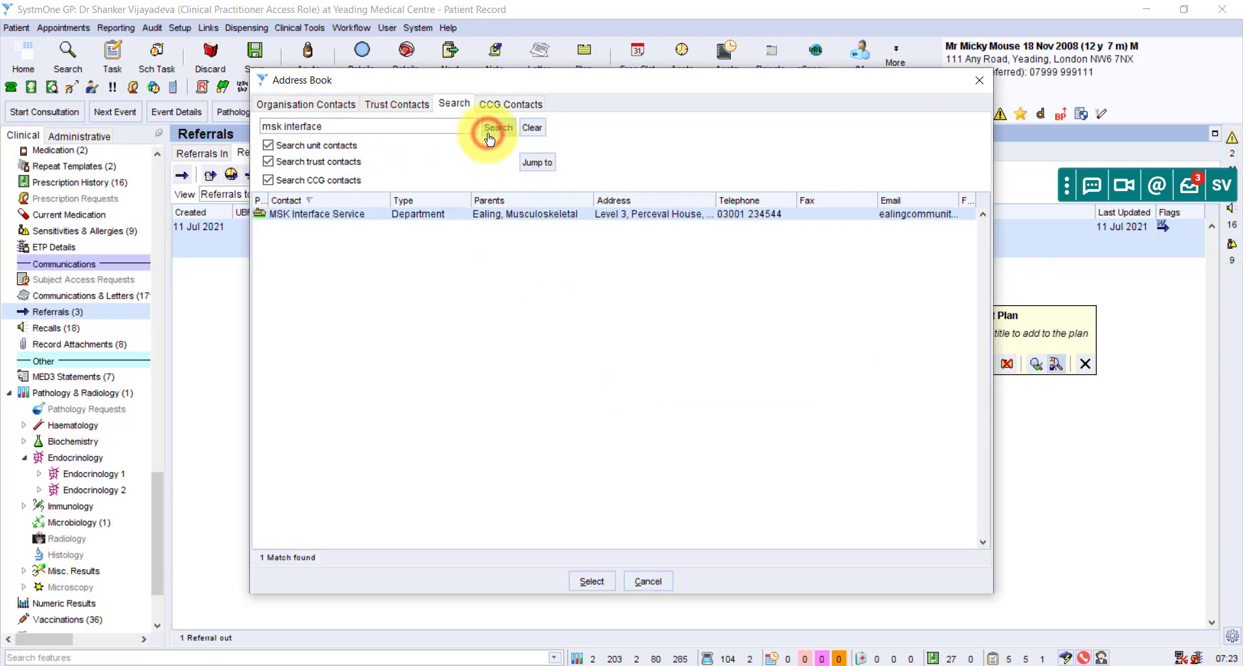
double_click(632, 218)
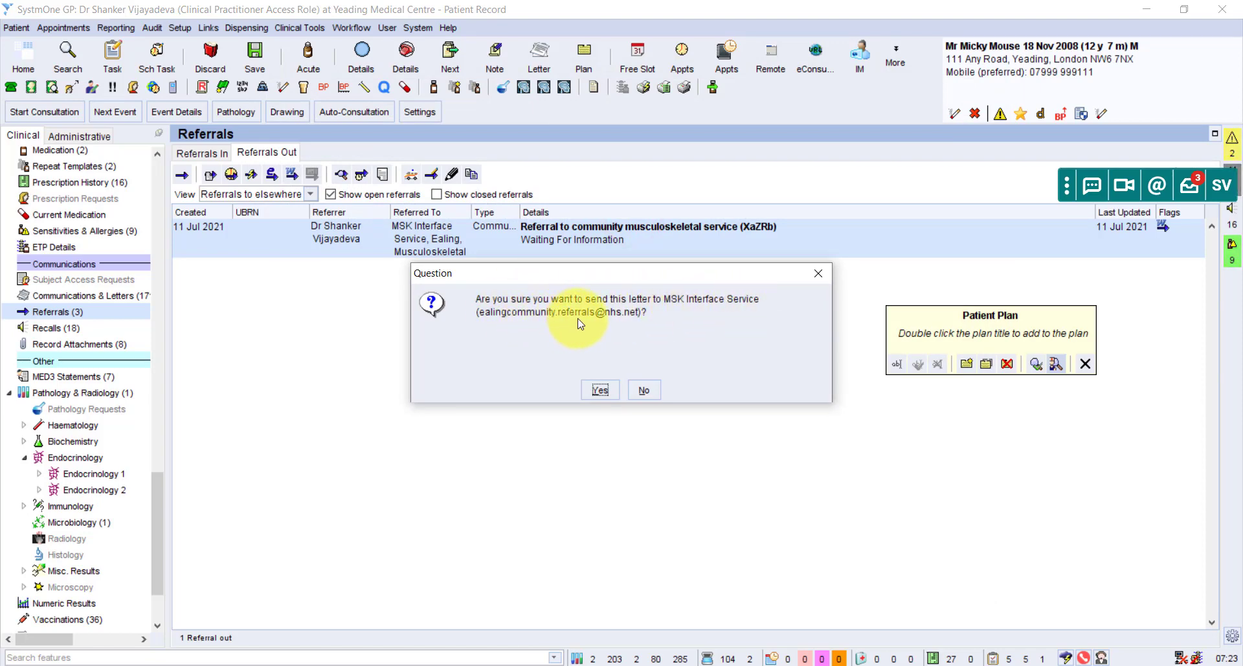
Confirm sending to MSK Interface Service, enter body text 'Refe', and accept the send-after-save notice.
click(599, 390)
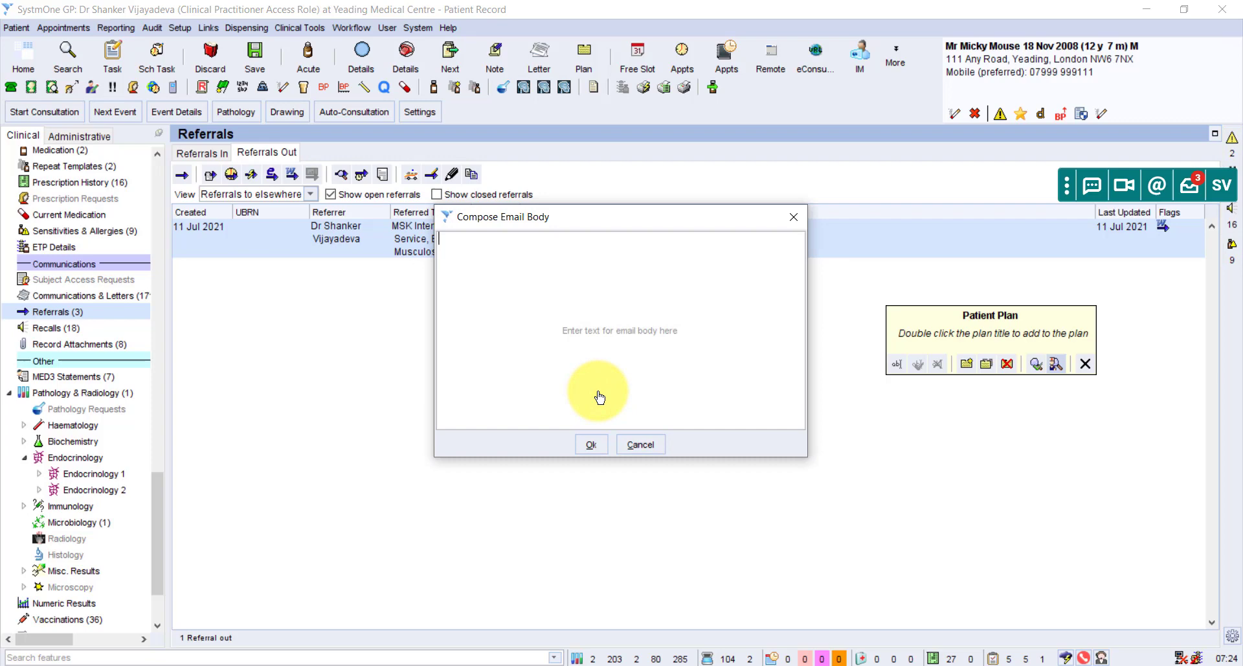
text(Referral)
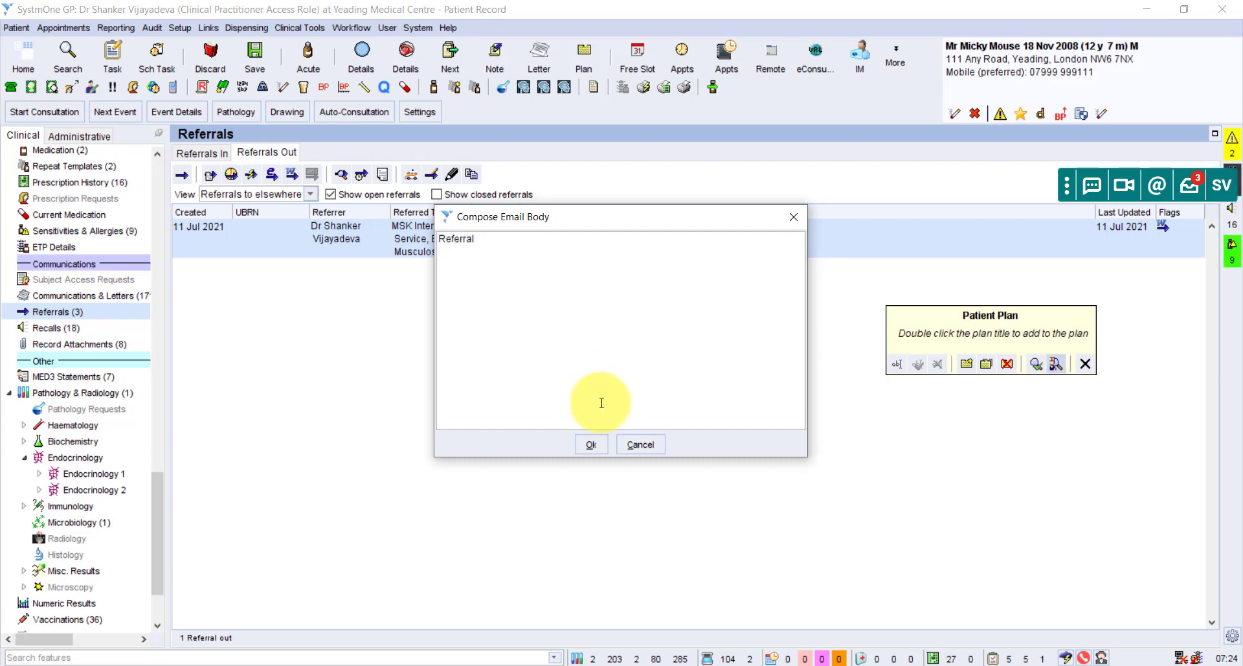
click(591, 445)
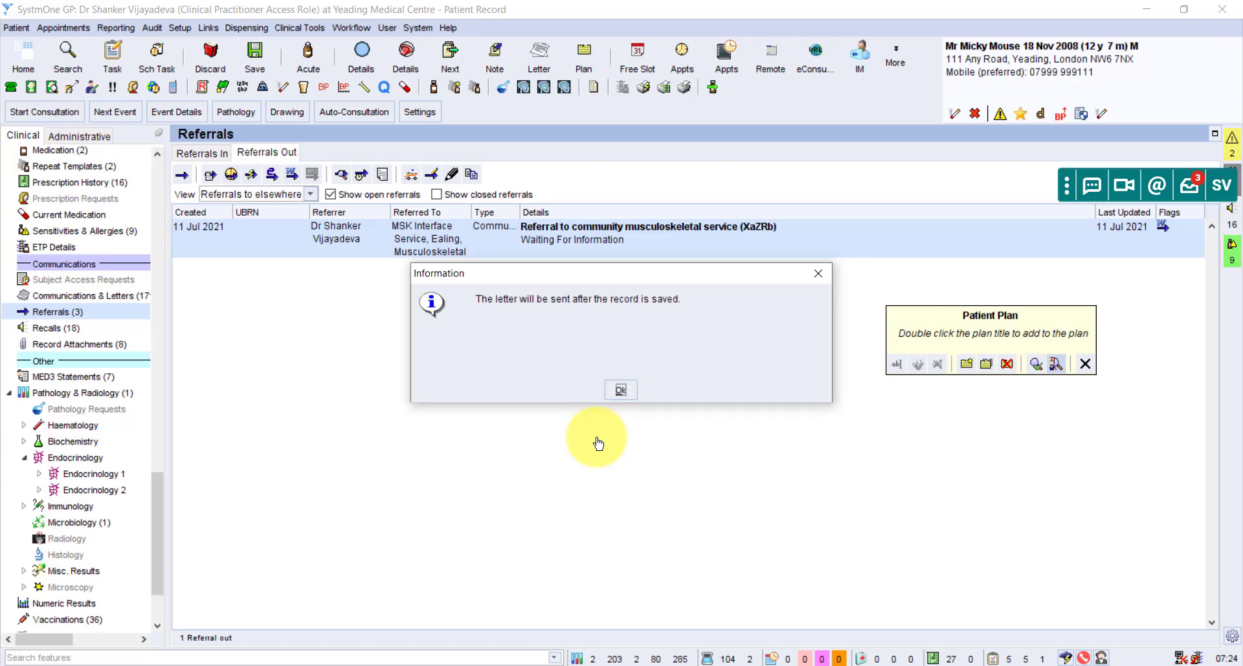
click(619, 390)
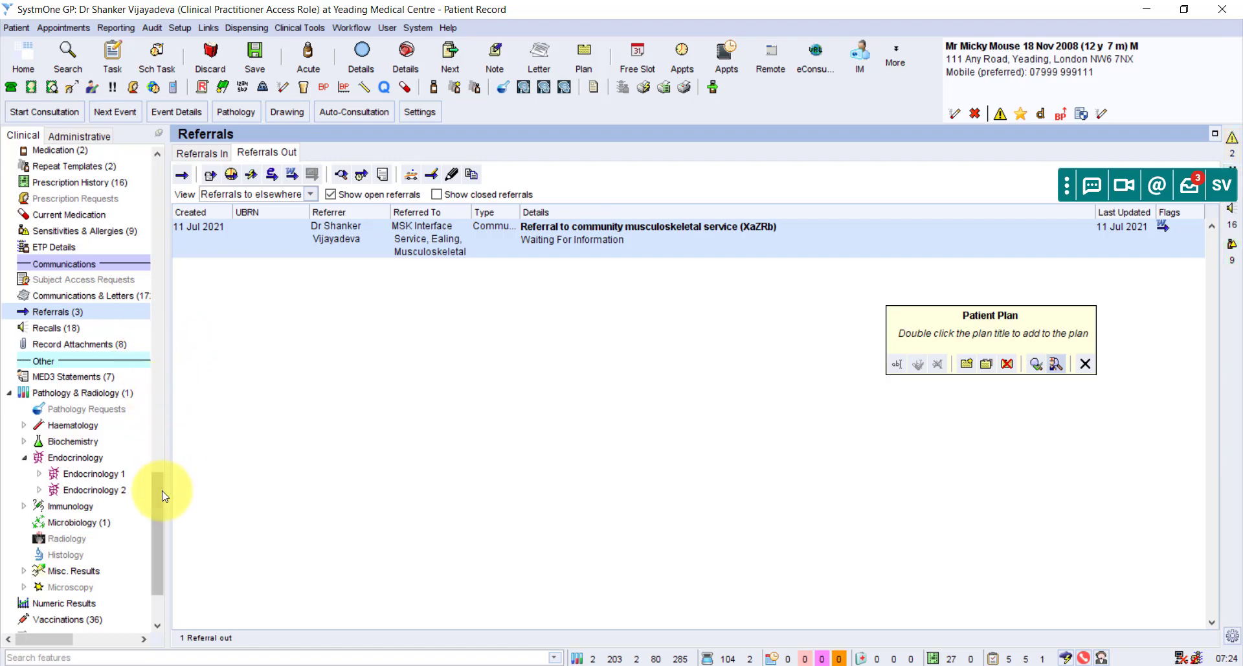
Open the Tabbed Journal and select the 11 Jul 2021 Community Referral entry.
drag(161, 491, 165, 431)
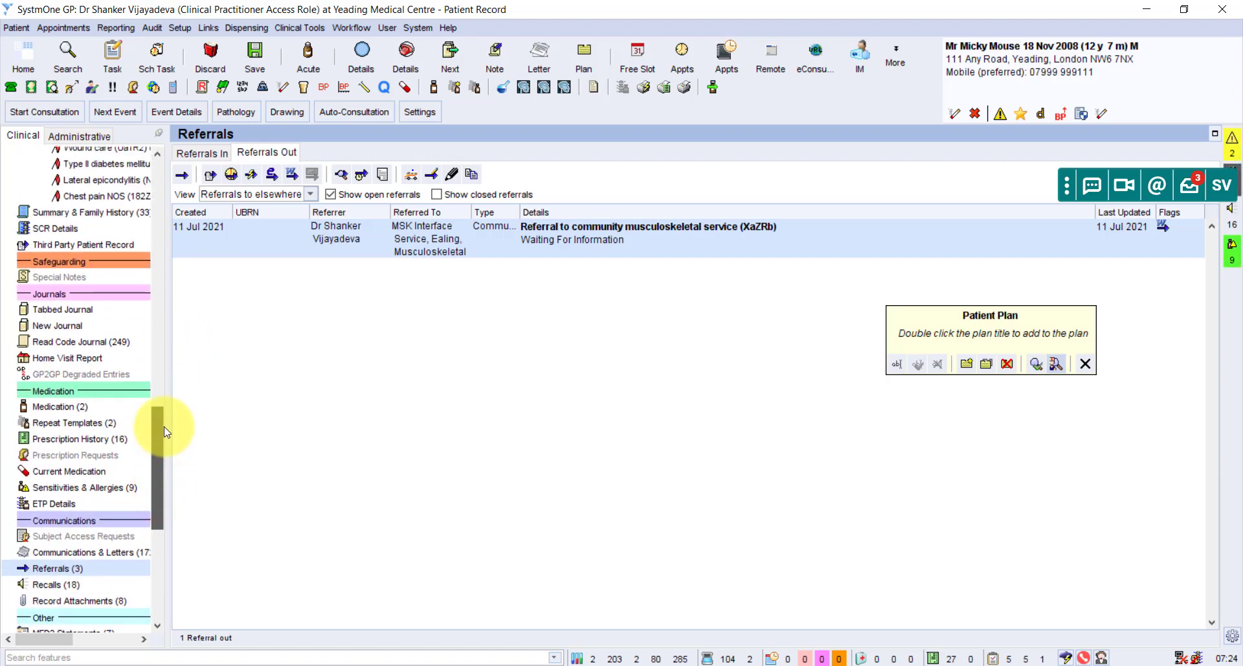
click(82, 308)
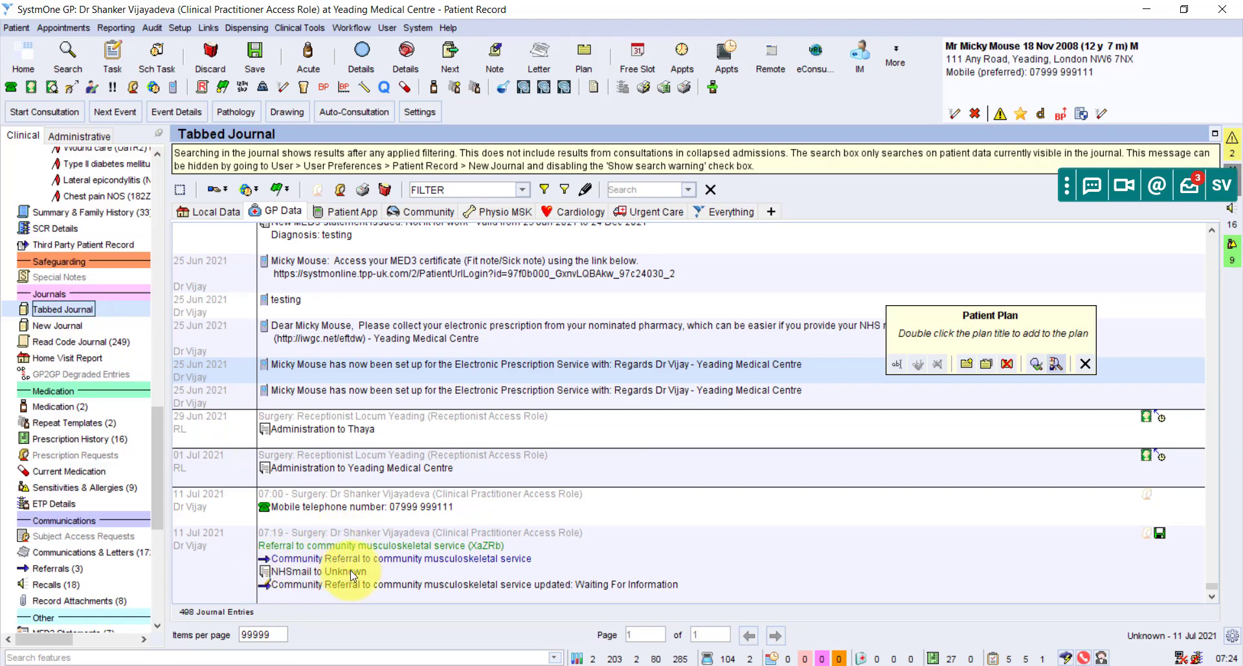
click(308, 561)
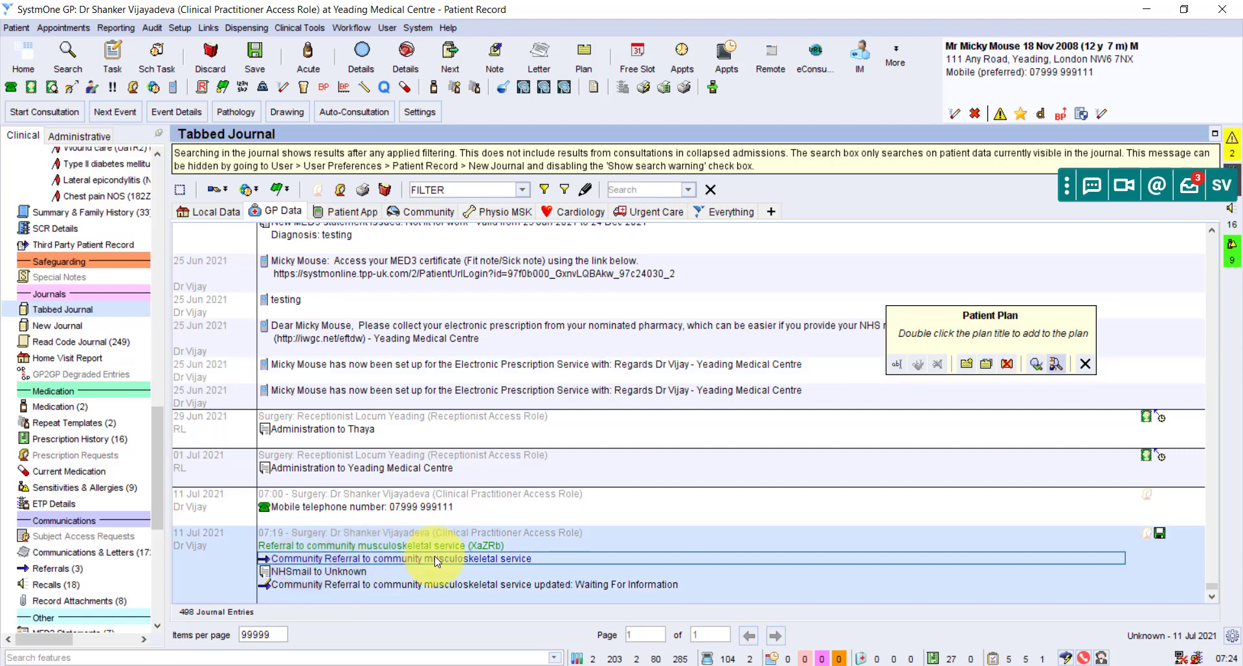
right_click(300, 554)
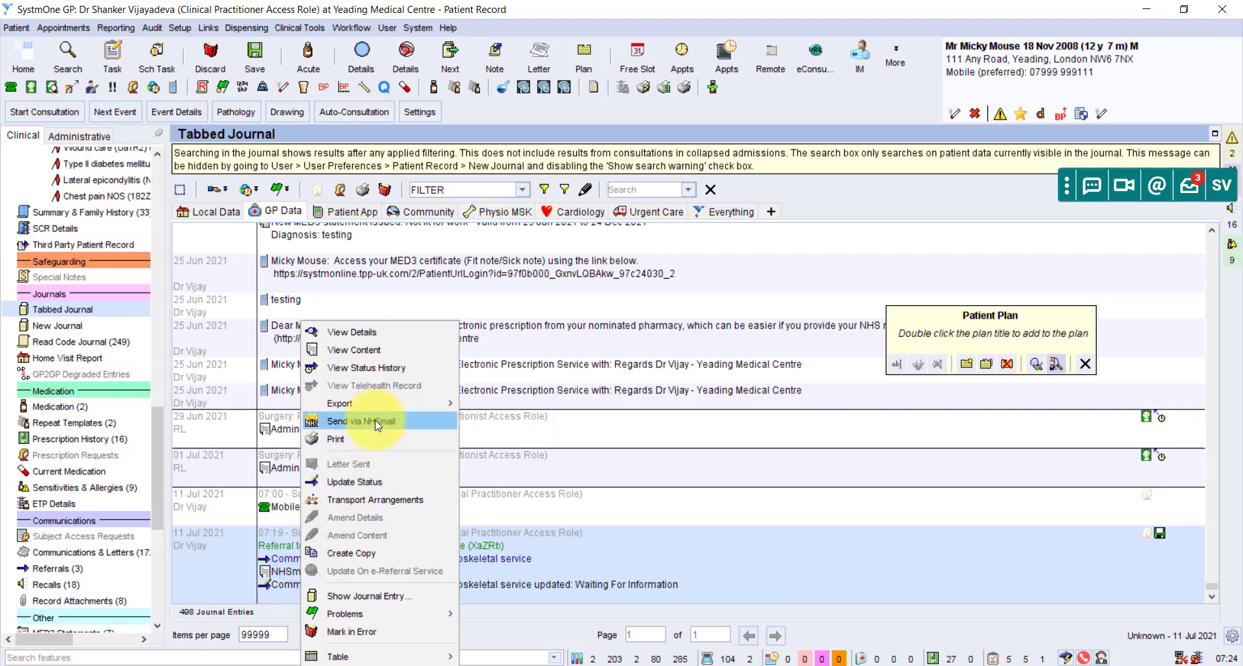
click(506, 563)
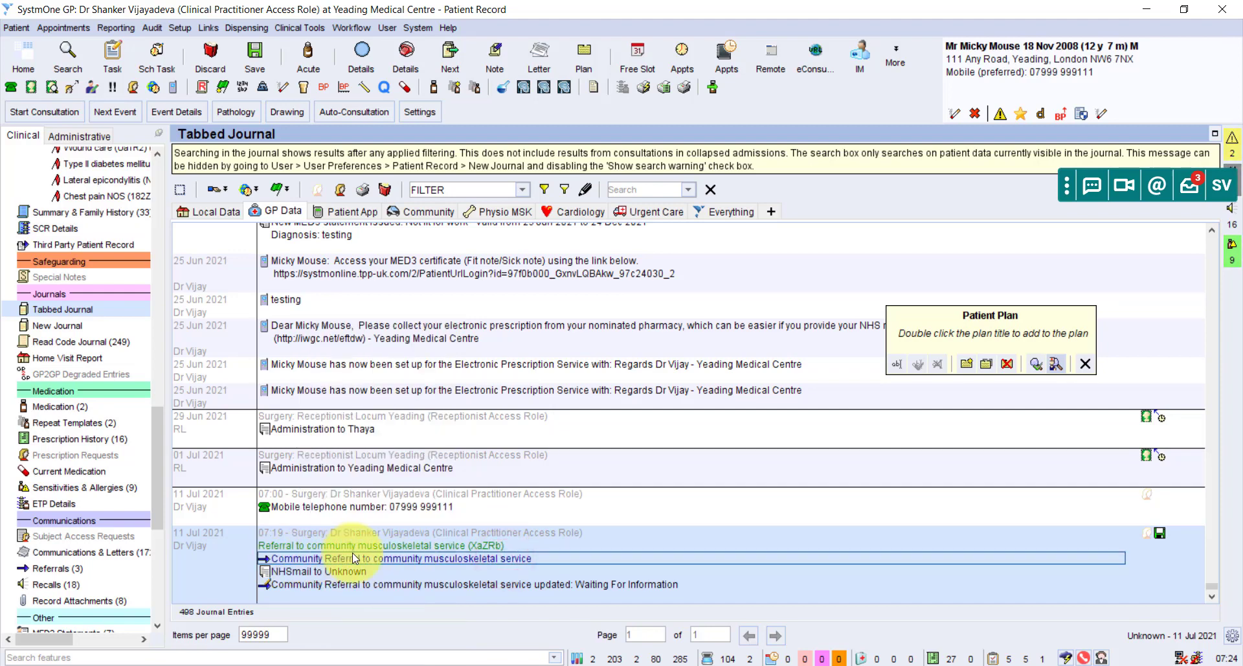
click(465, 562)
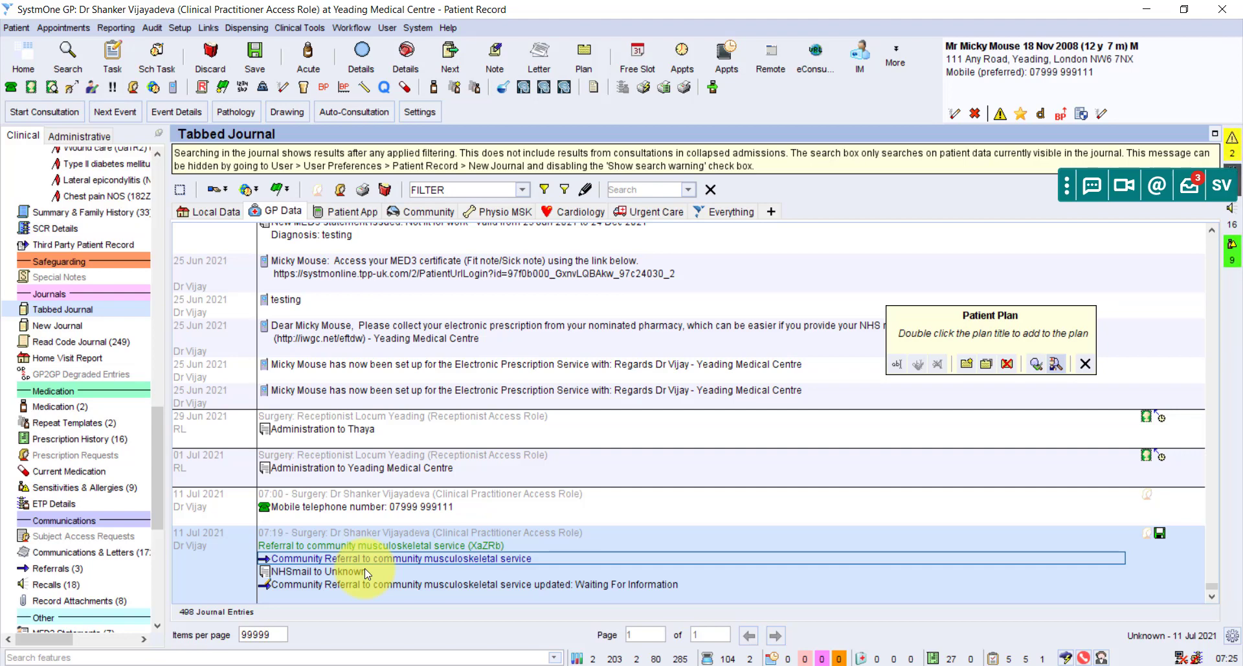
Start a new letter with default sender and recipient types and search recipients for 'iap'.
click(541, 62)
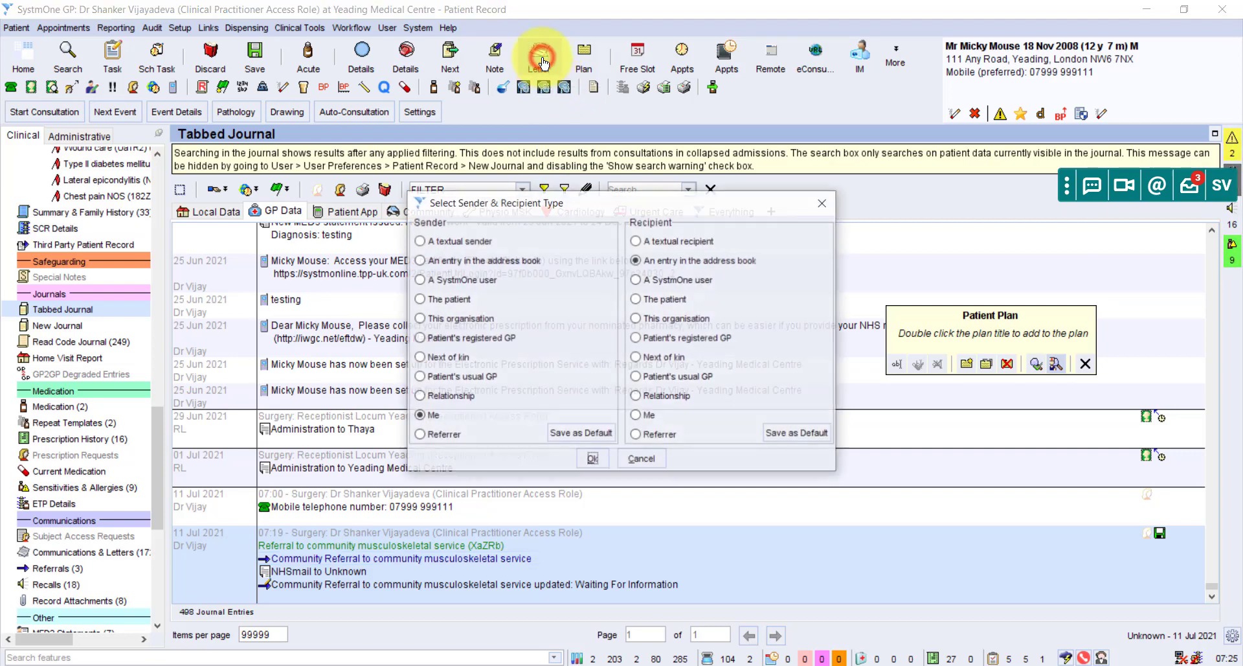
click(595, 461)
click(426, 128)
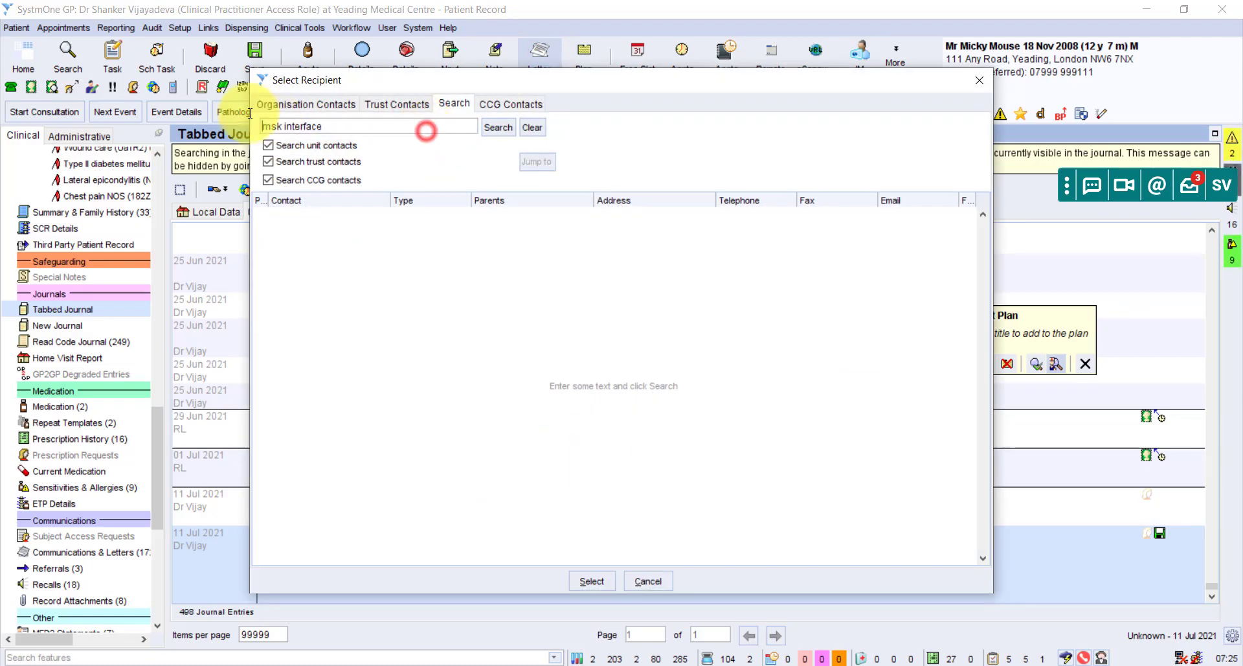
key(ctrl+a)
text(iap)
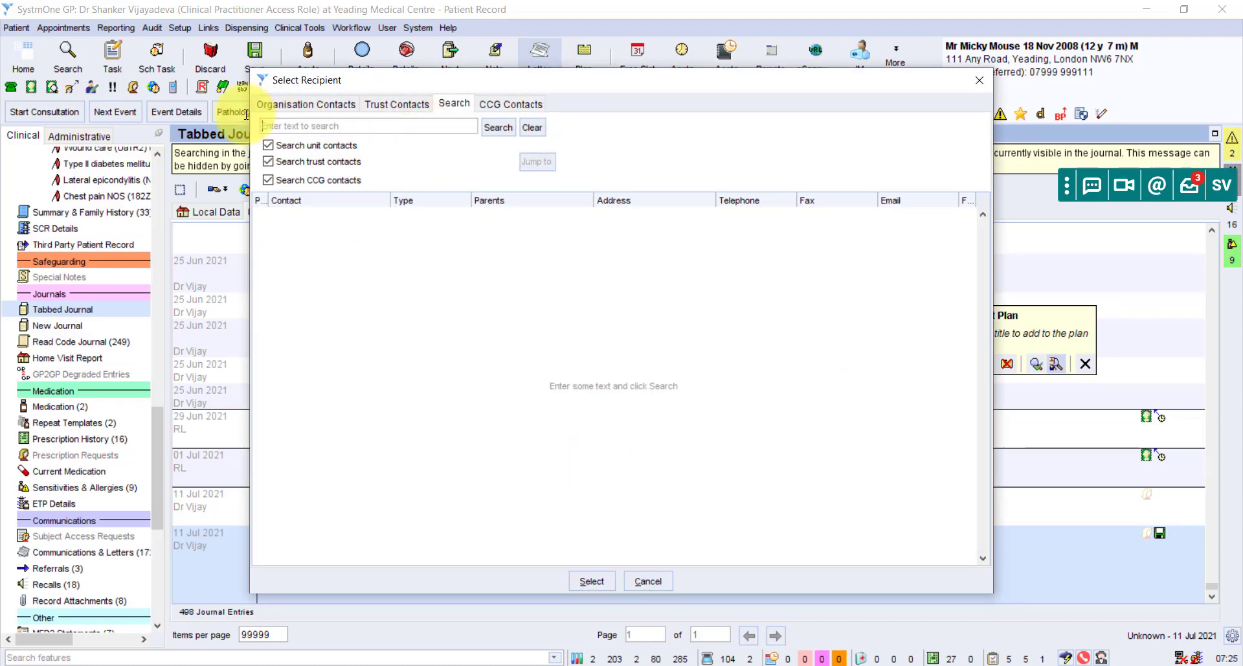
key(Return)
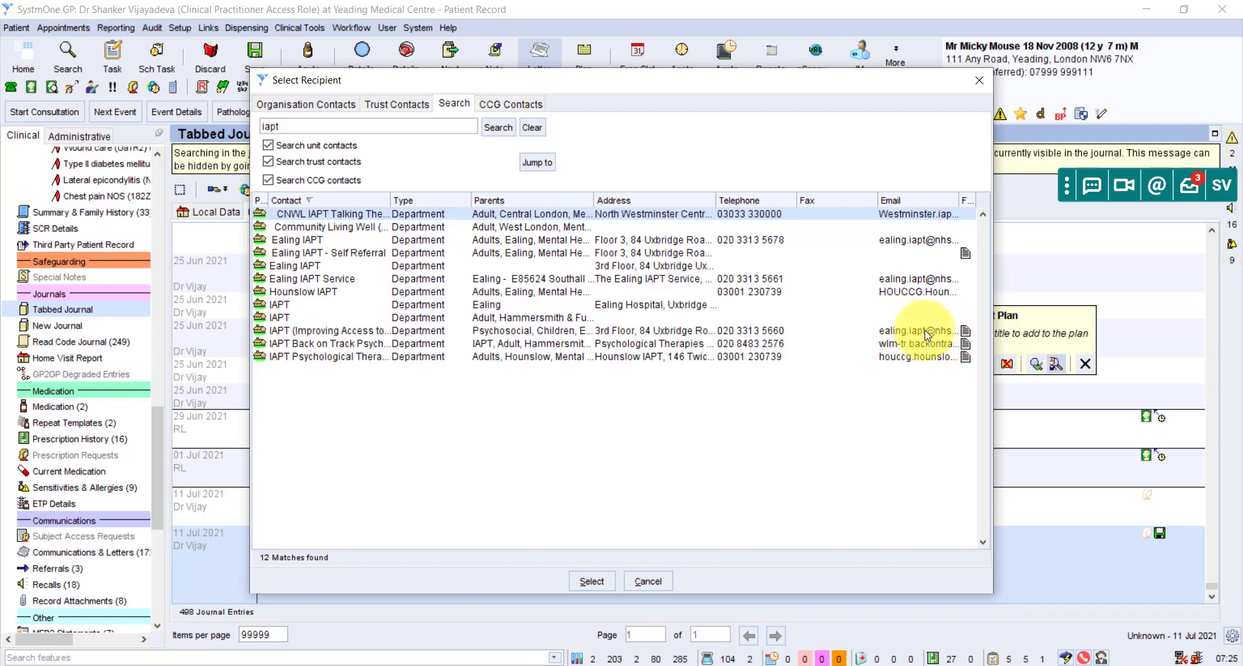
mouse_move(968, 332)
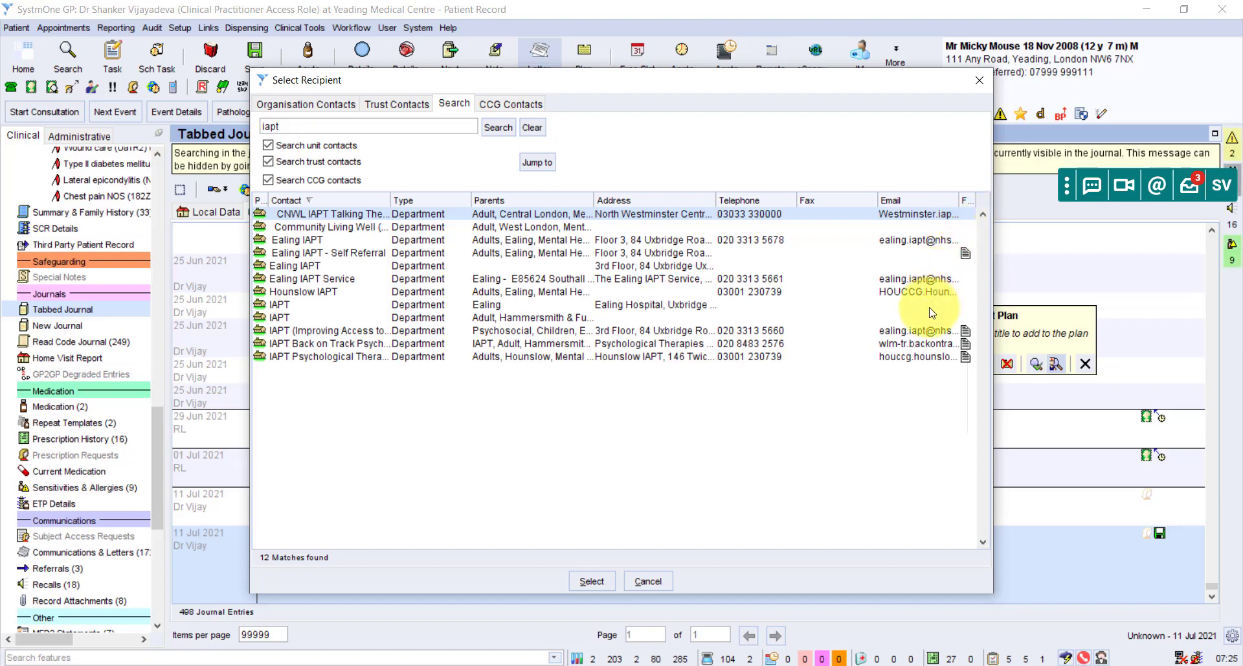
Address the letter to IAPT Ealing, pick the IAPT Ealing WLT template found via 'iapt', and write it in Word.
click(925, 331)
double_click(924, 330)
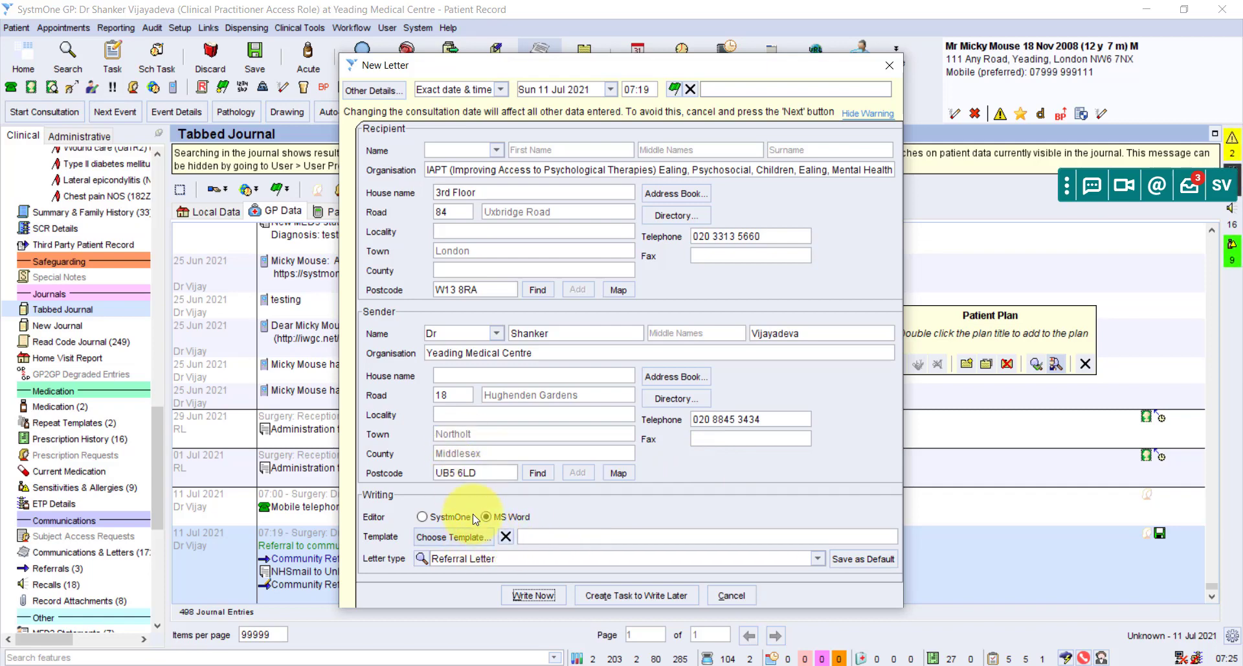
click(471, 538)
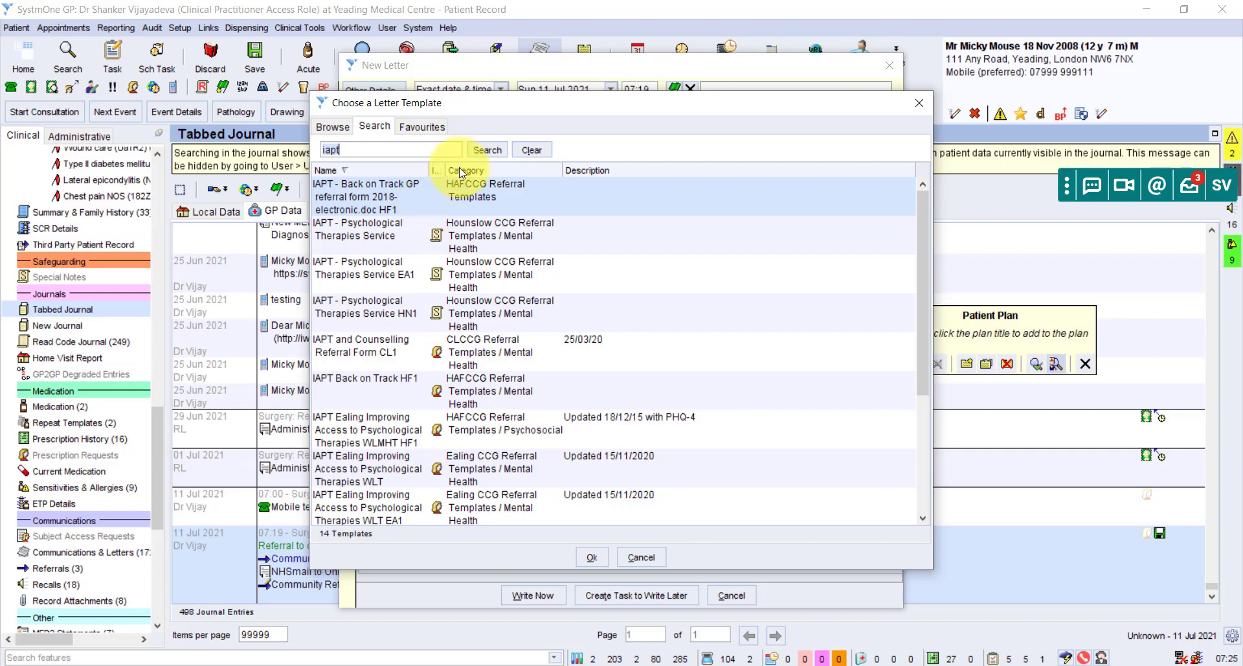
click(482, 149)
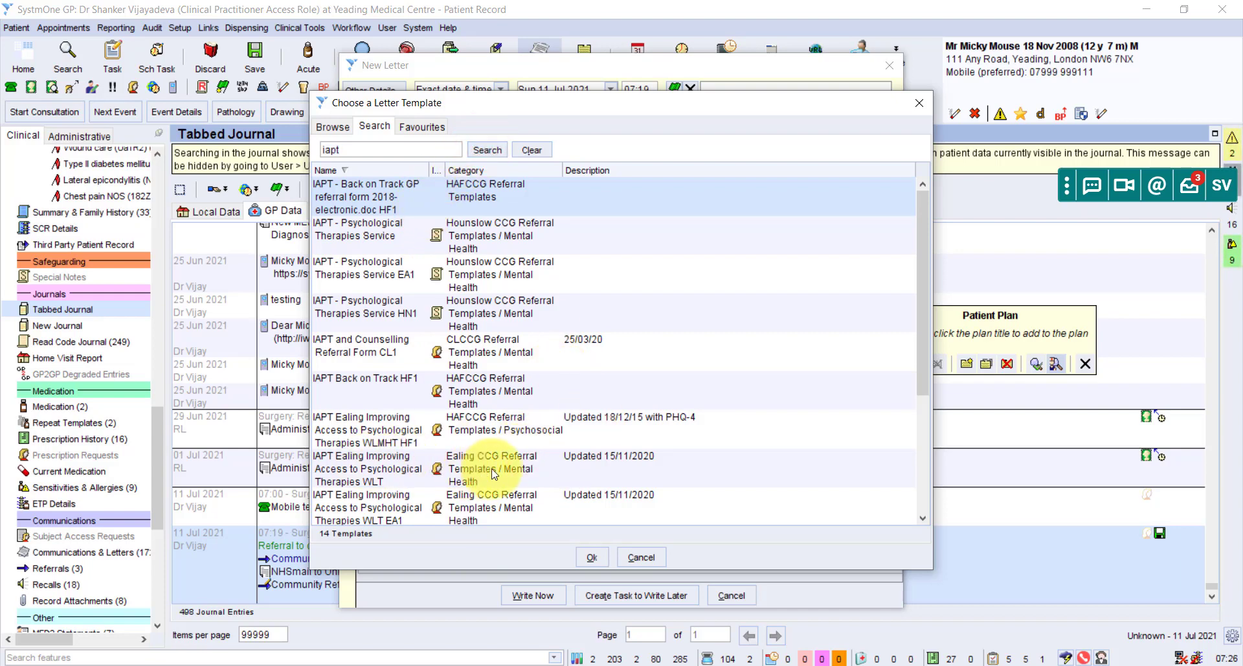
double_click(381, 467)
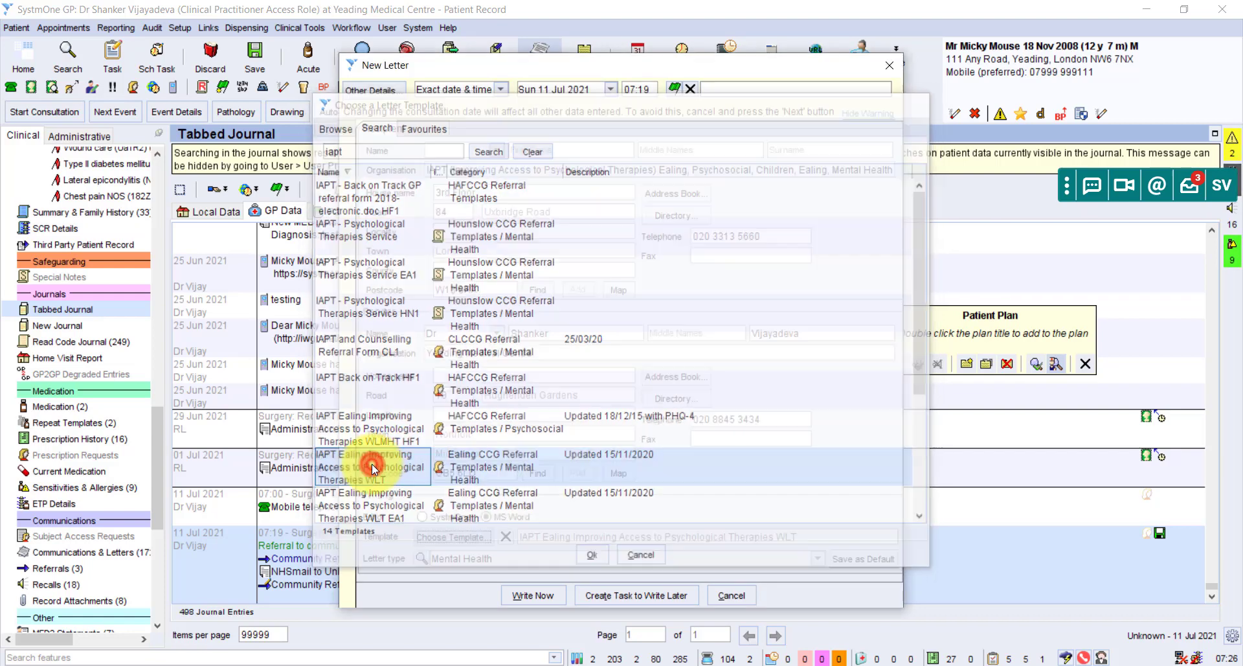
click(561, 567)
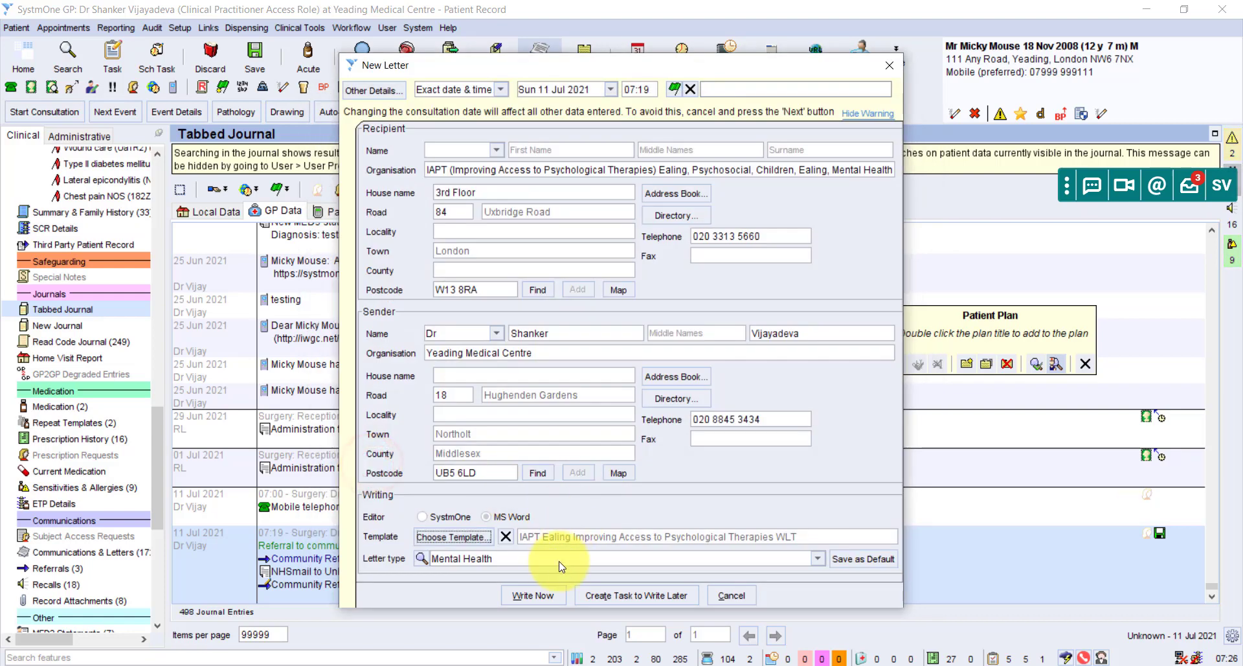
click(542, 596)
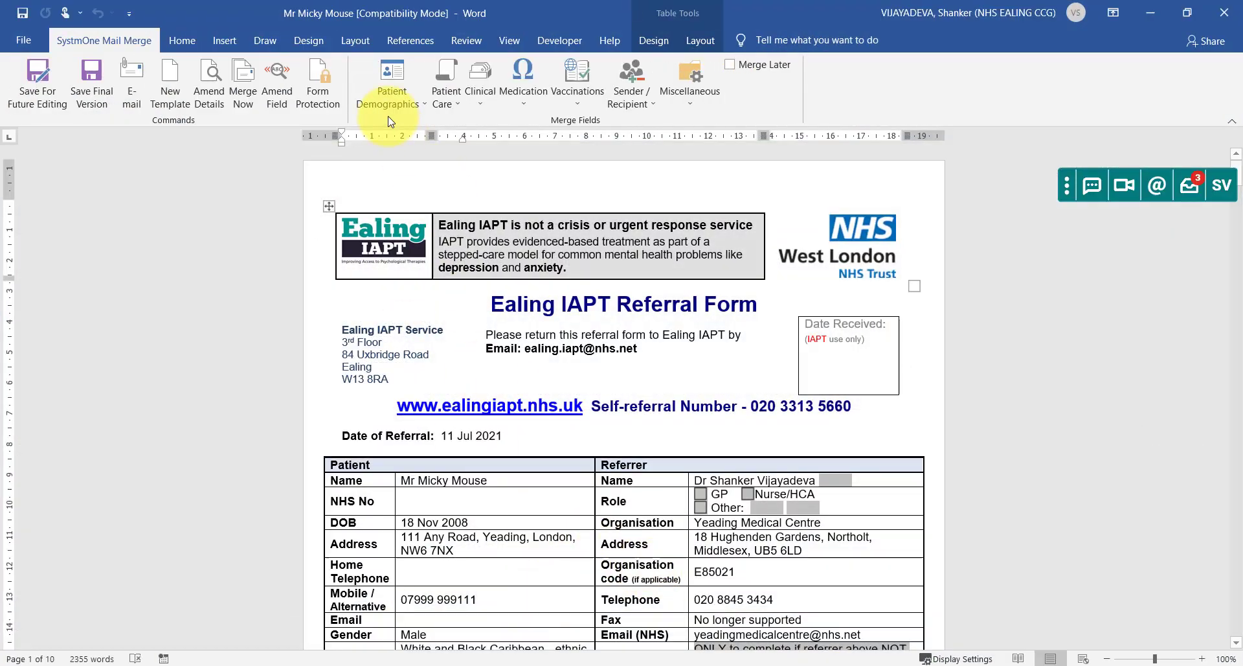
Save the Ealing IAPT Referral Form as the final, uneditable version, confirming Yes.
click(309, 93)
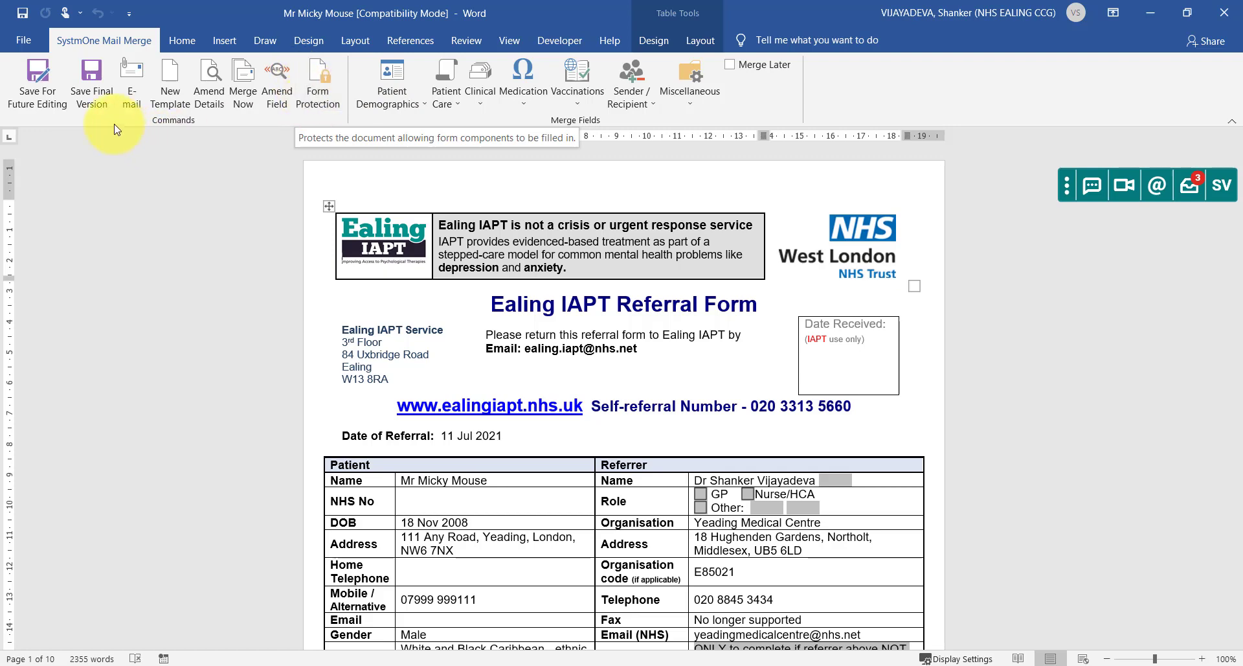
click(99, 84)
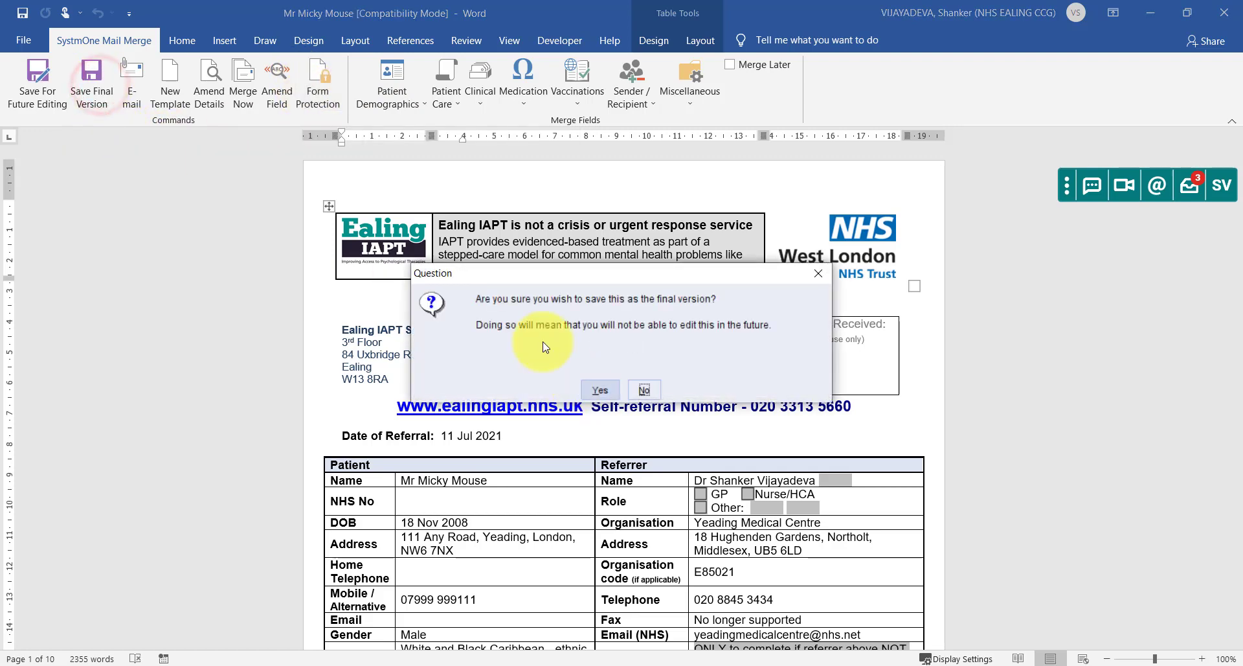
click(601, 387)
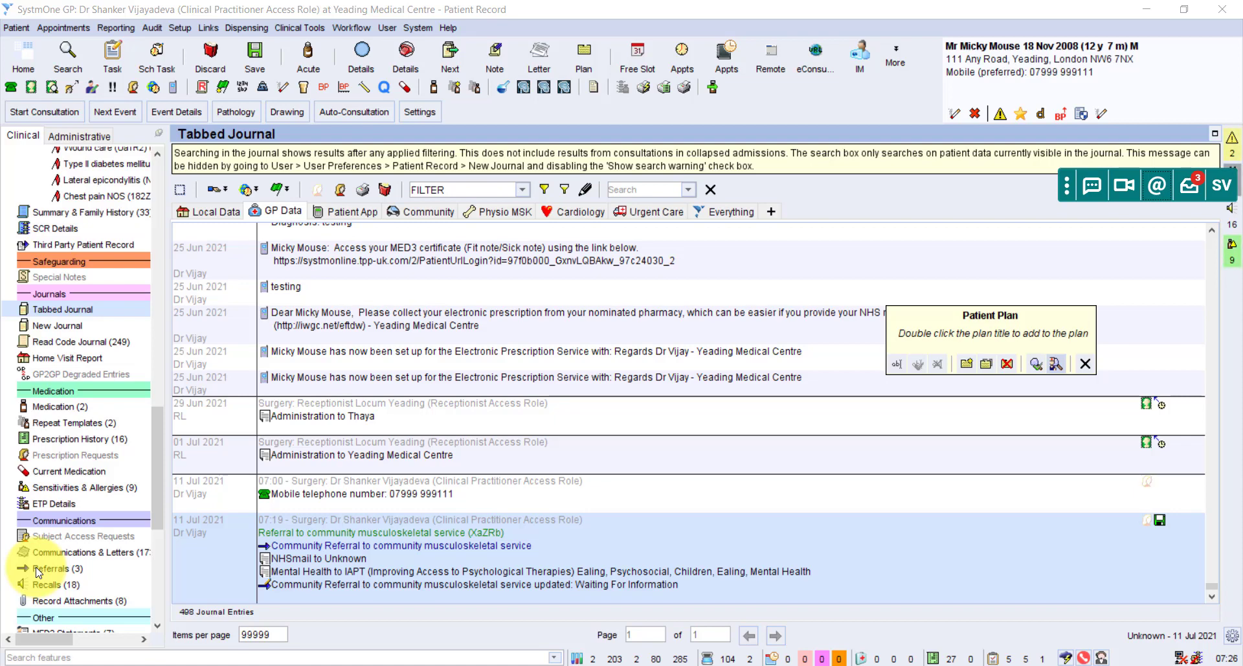
Send the Mental Health letter via NHSmail to the IAPT Ealing address-book contact found by searching 'iapt'.
click(332, 571)
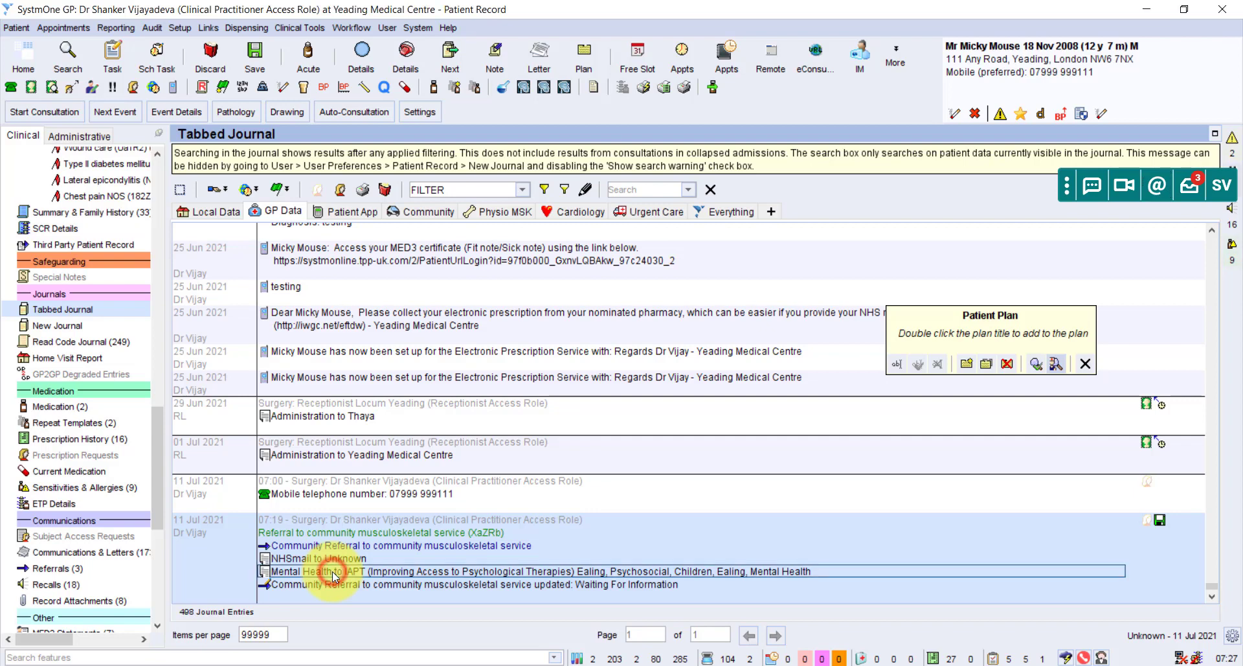
right_click(332, 571)
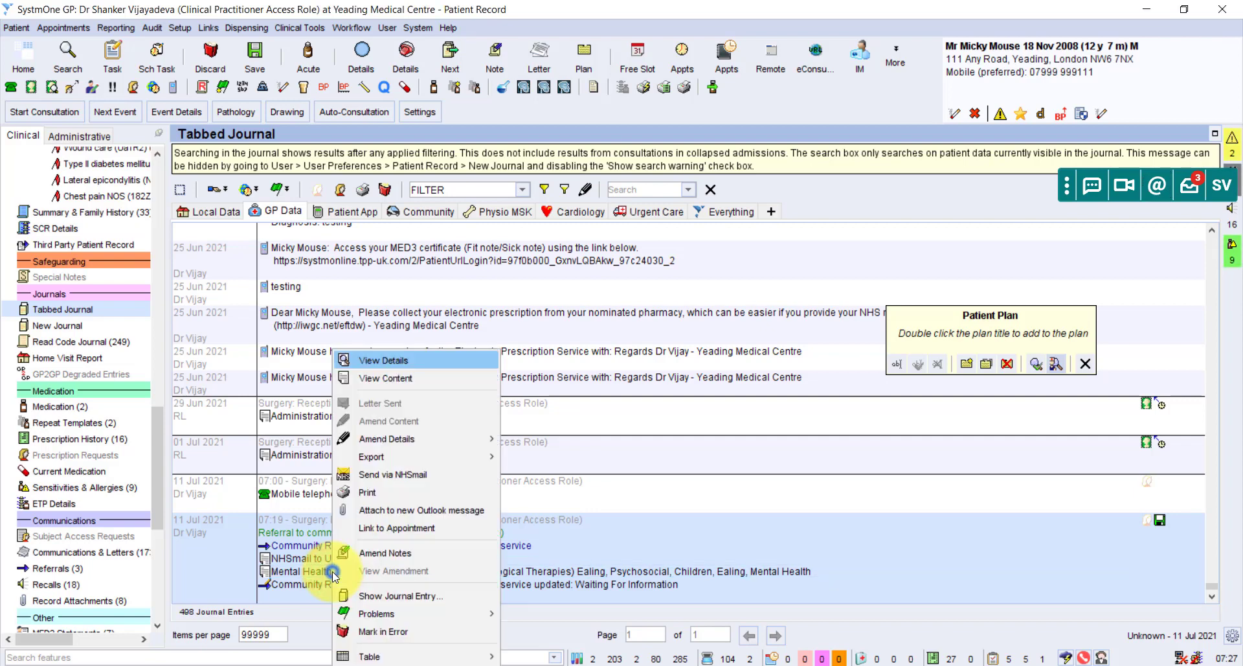
click(413, 478)
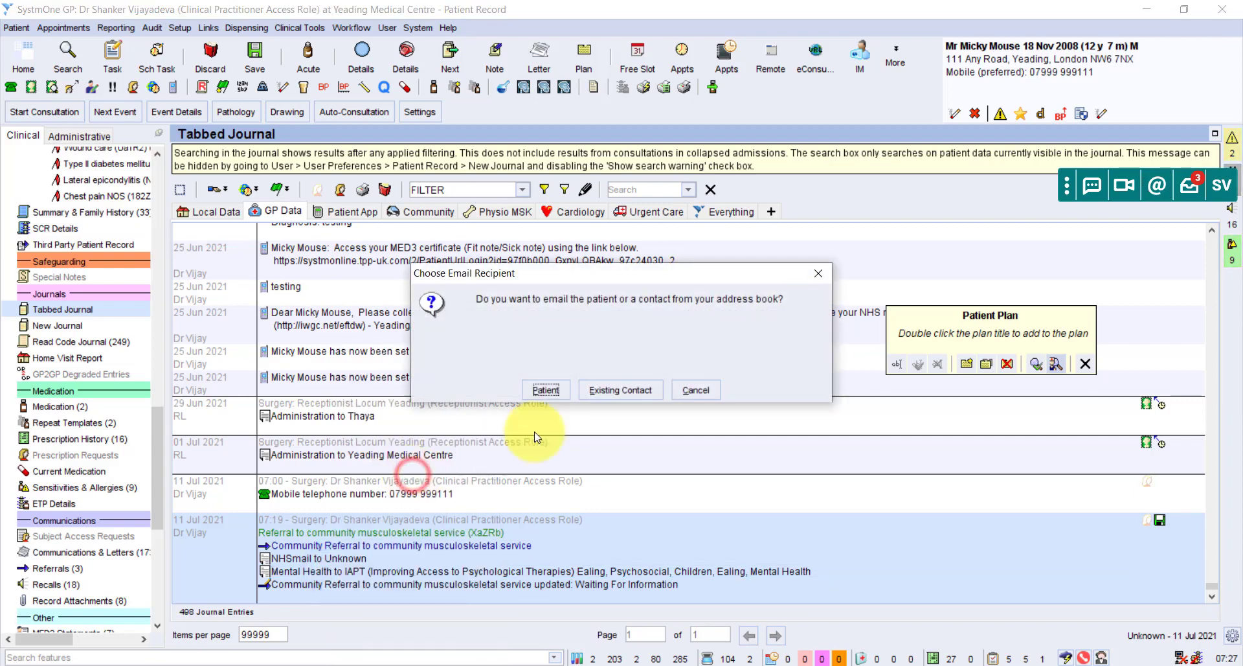
click(622, 390)
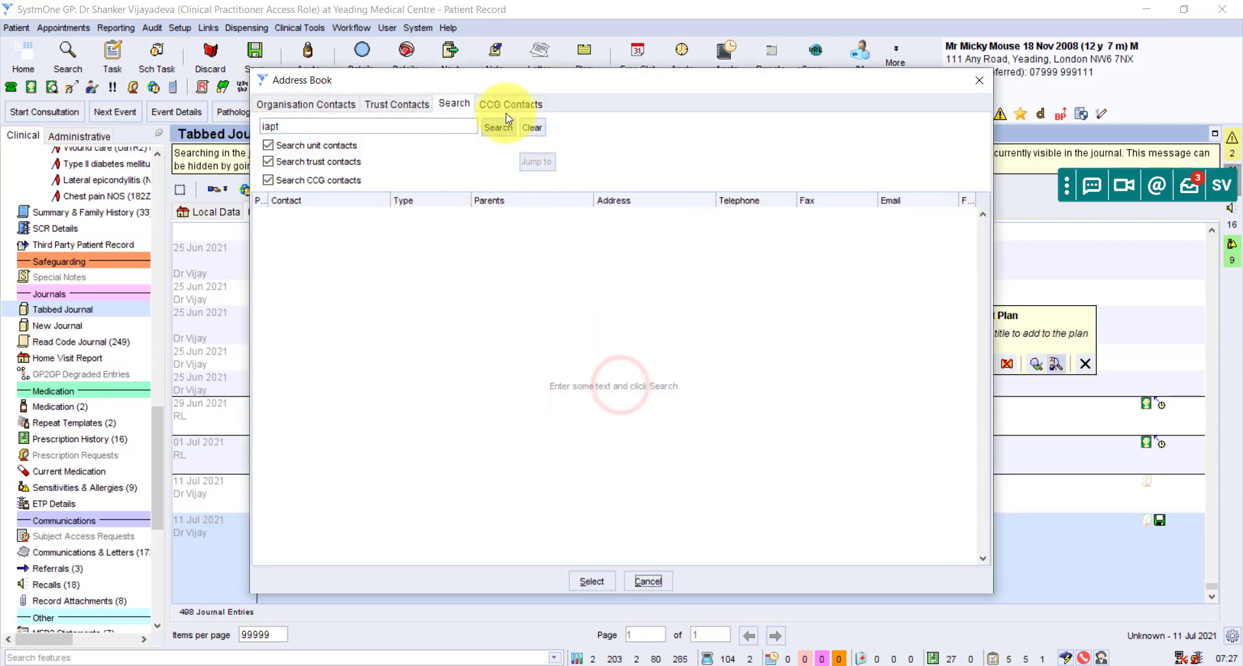
text(iapt)
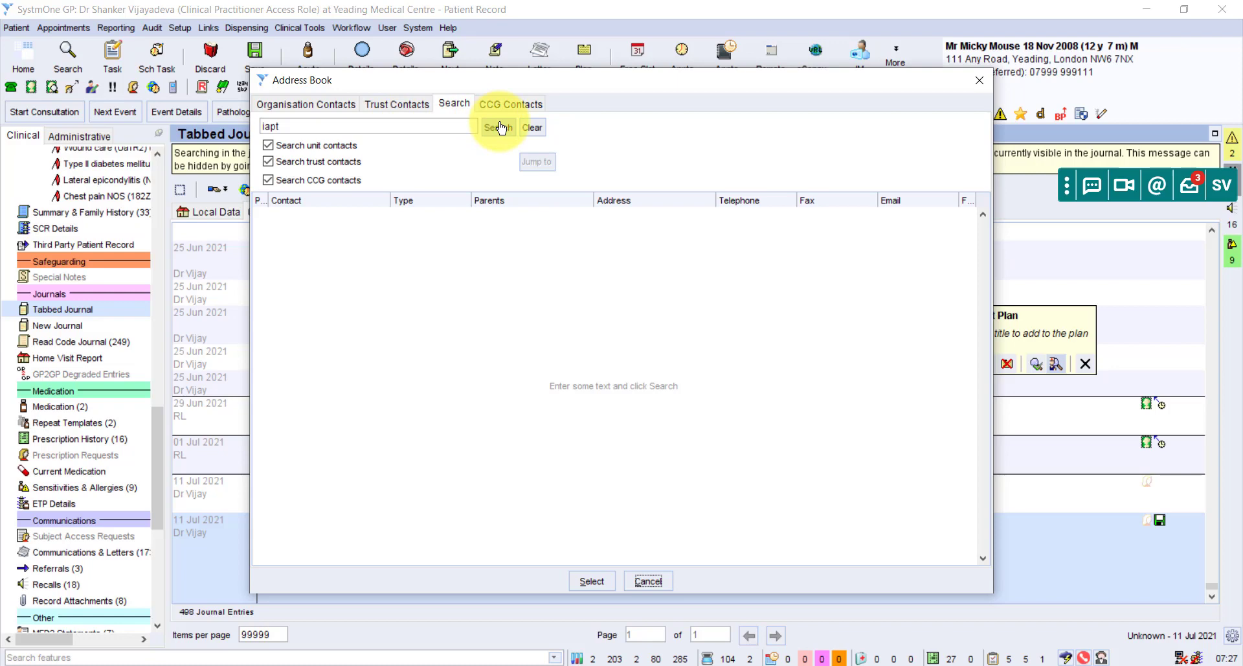
click(499, 127)
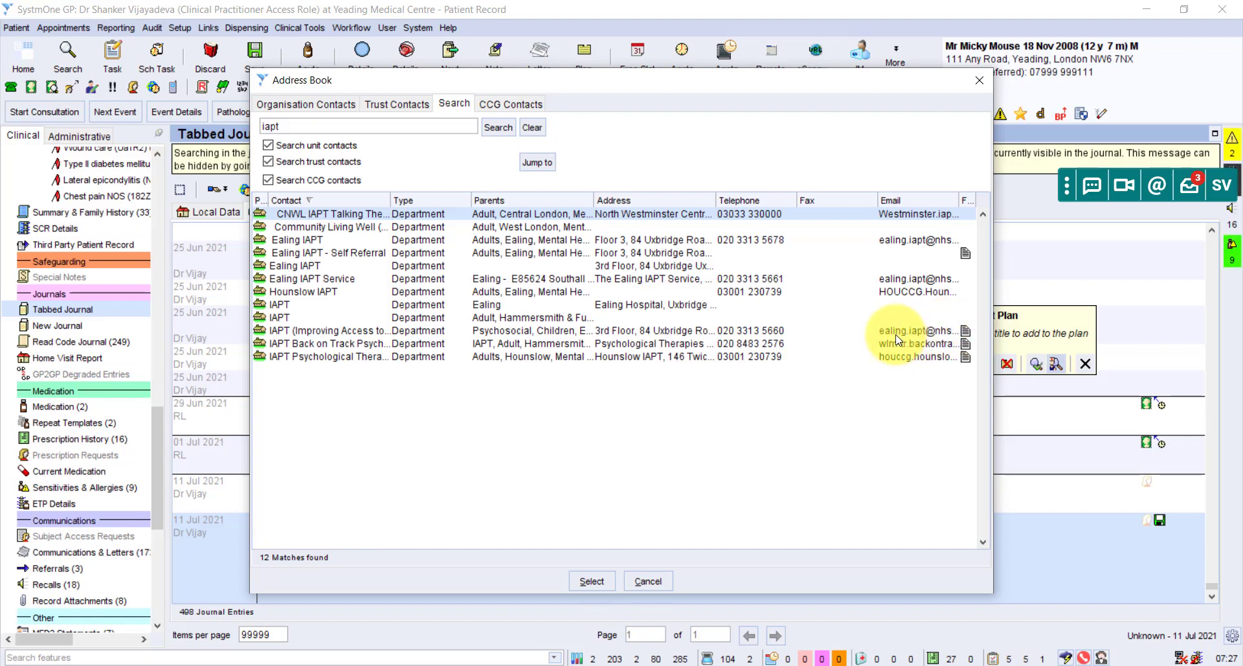
double_click(701, 335)
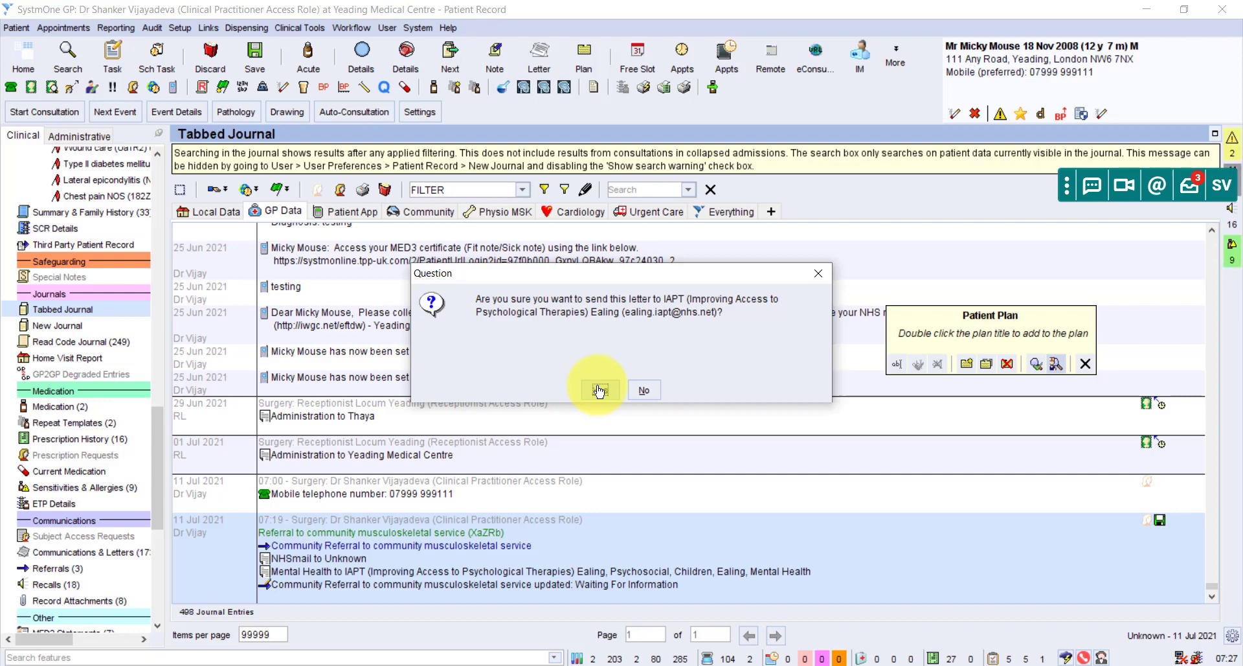
Confirm emailing IAPT Ealing with the email body text 'referral'.
click(599, 390)
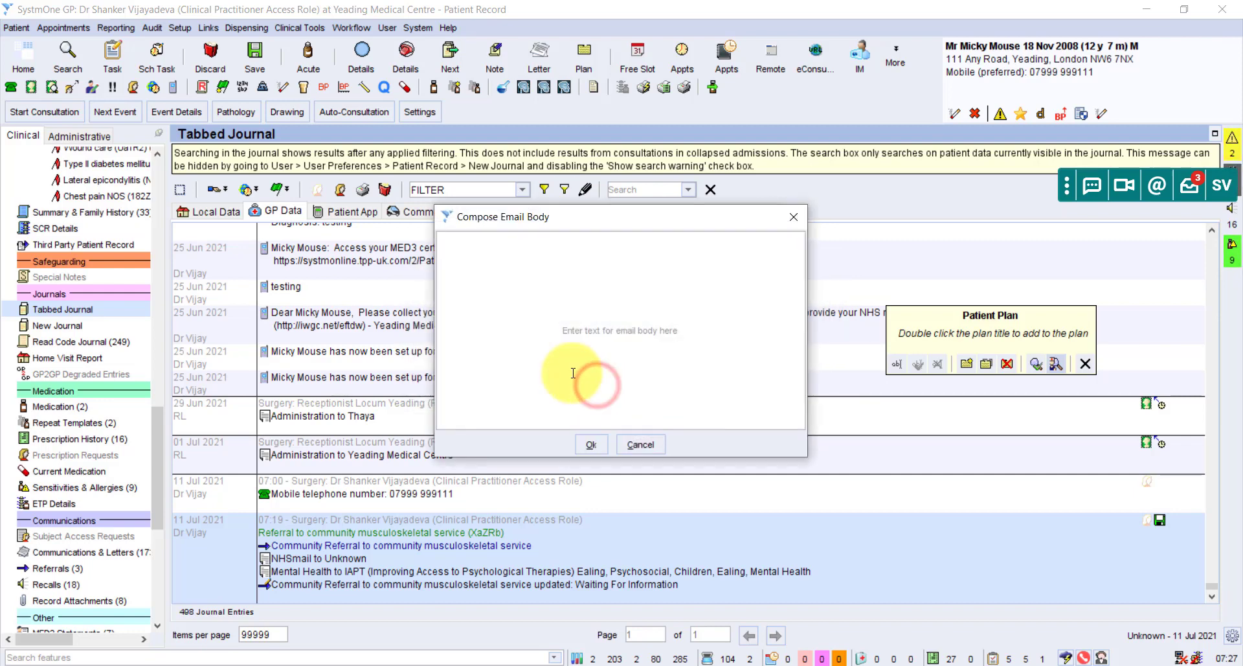
text(referral)
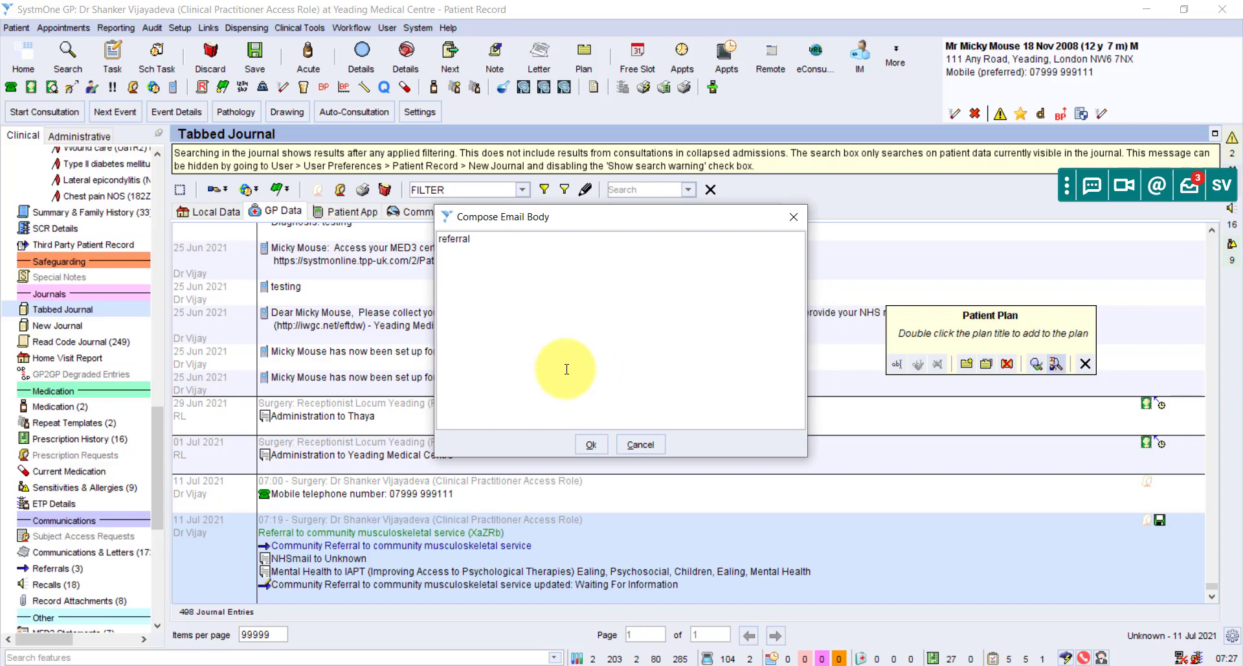
click(590, 444)
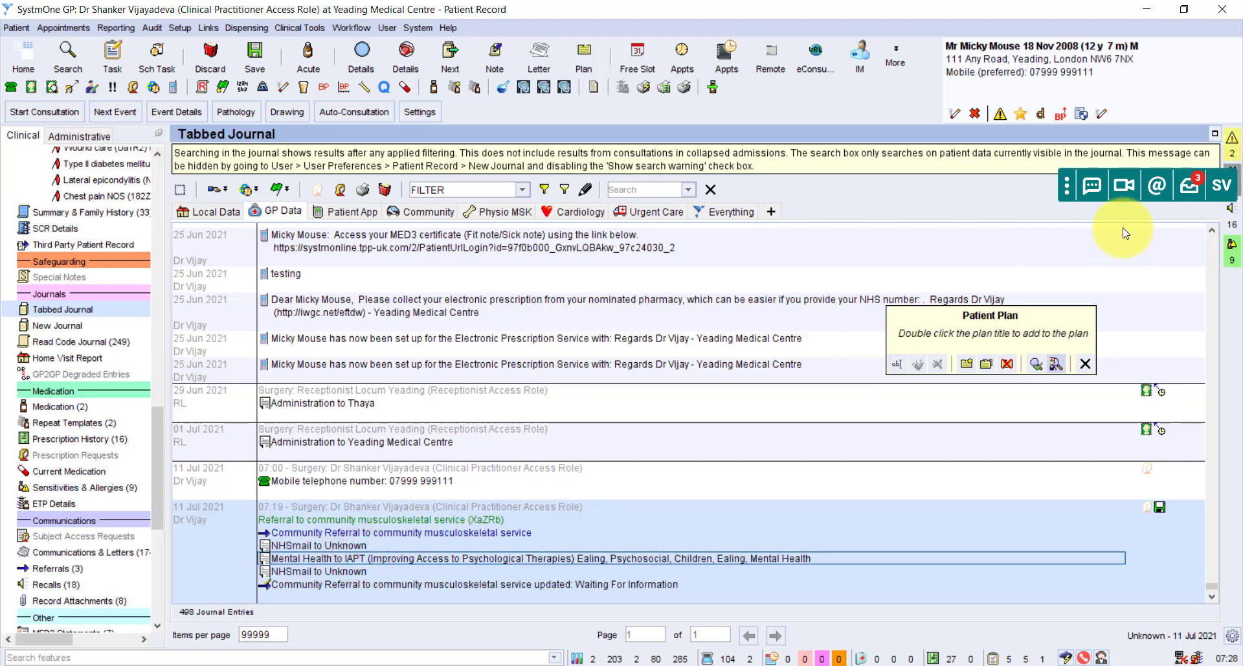
click(1157, 194)
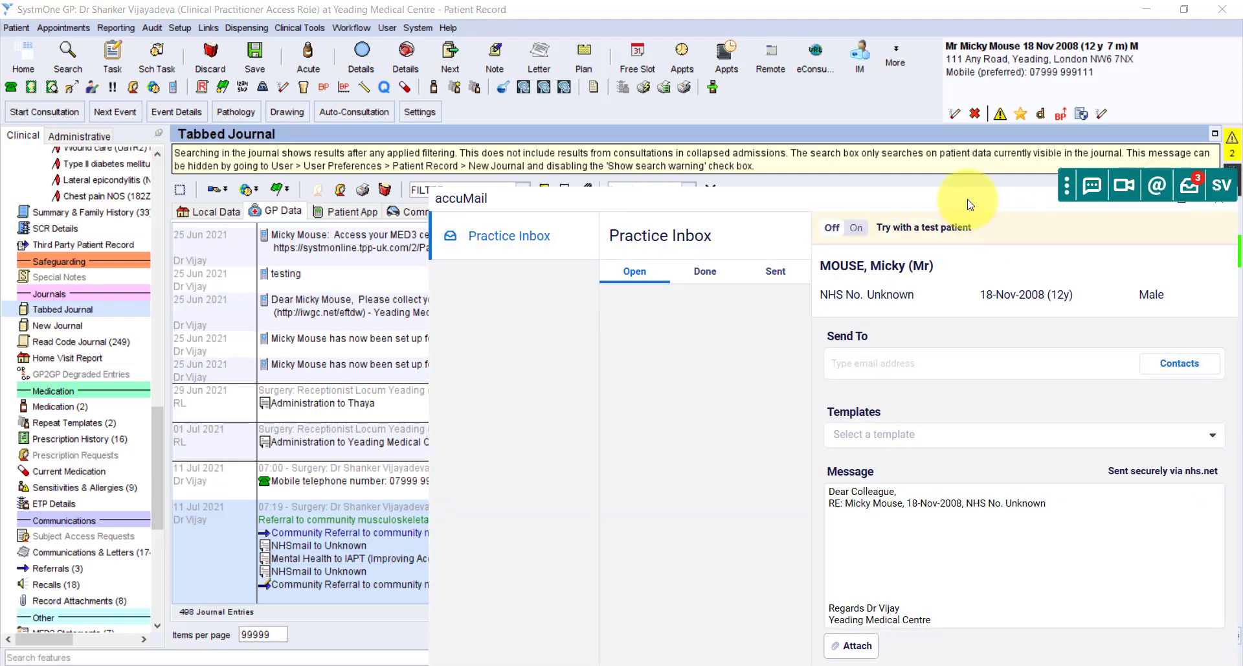
drag(970, 200, 767, 84)
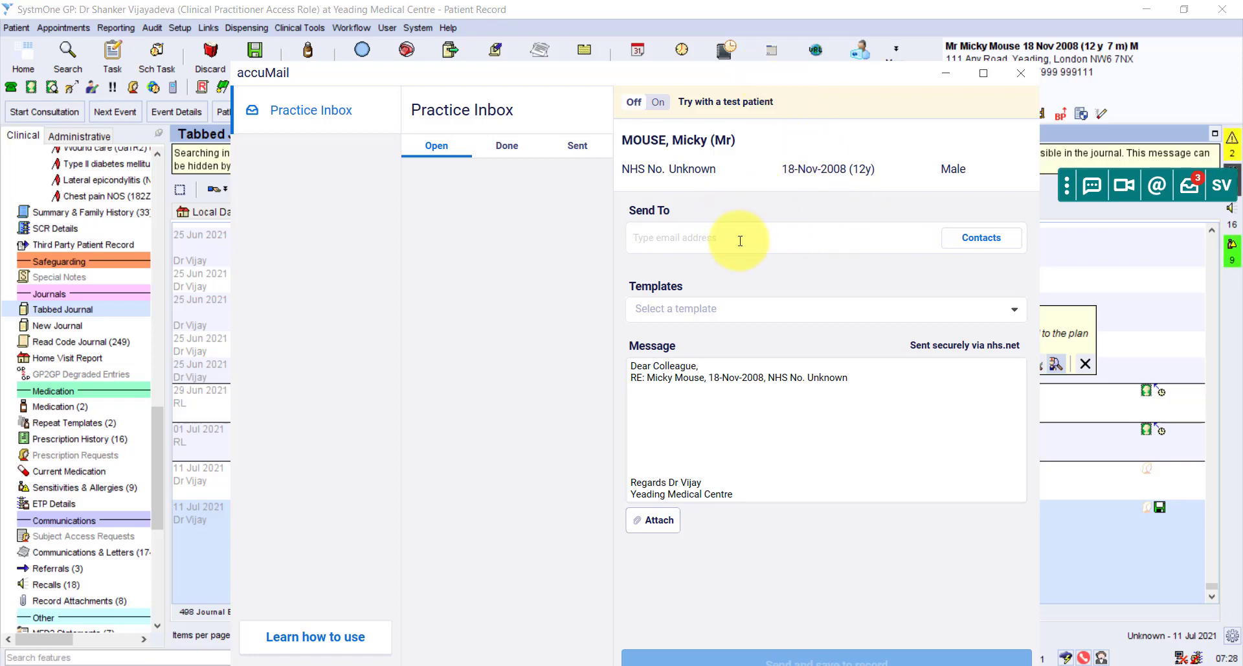
click(689, 235)
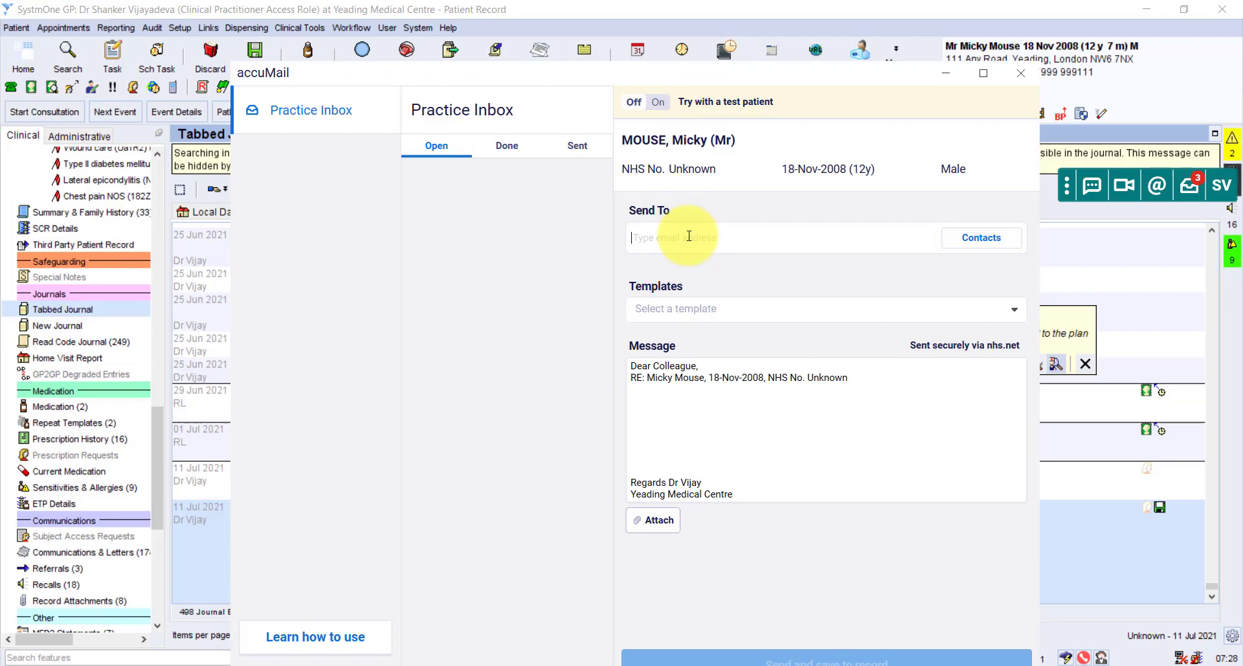
text(e)
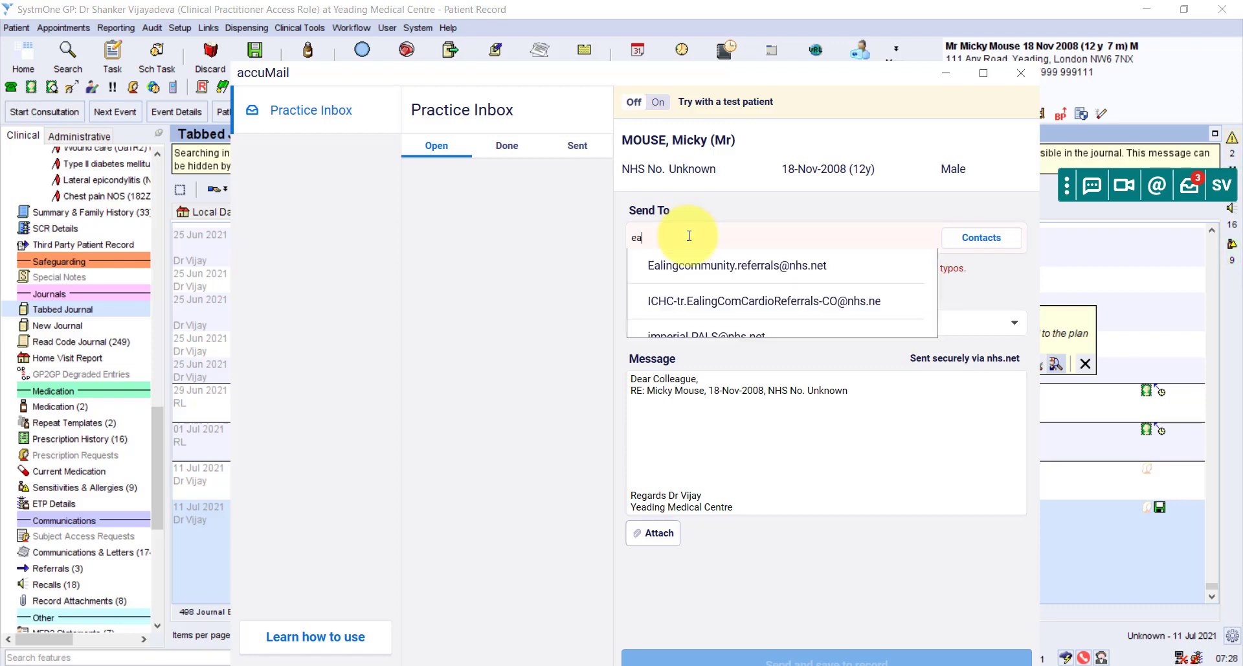
key(BackSpace)
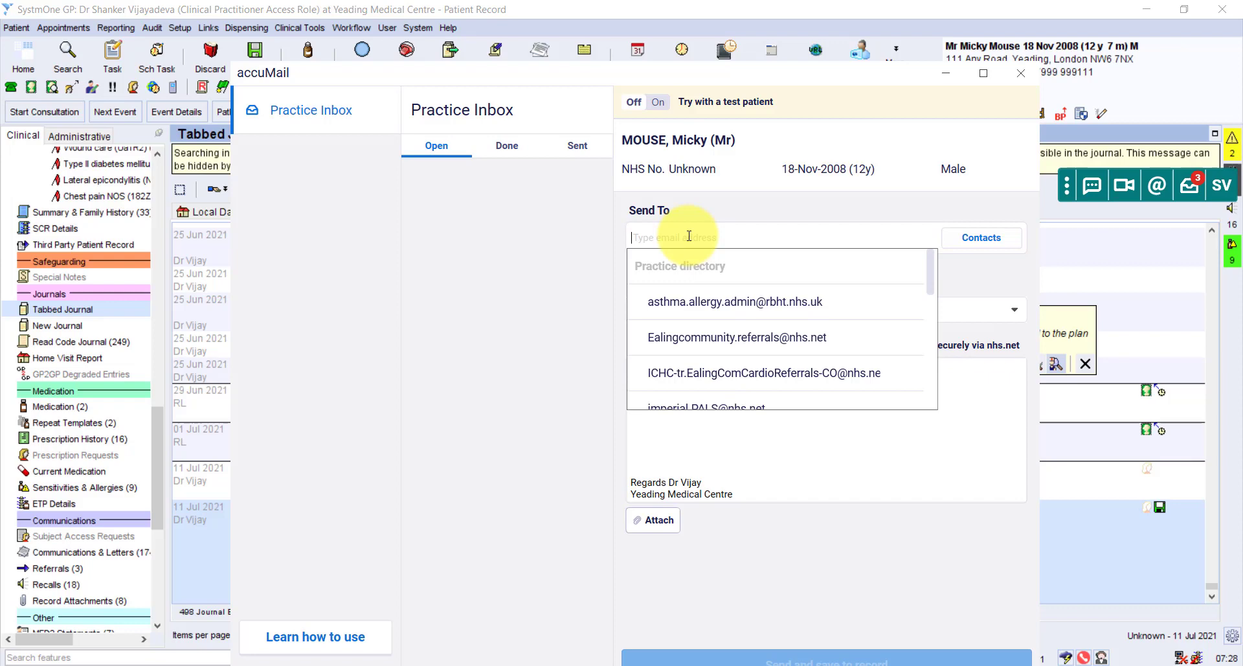
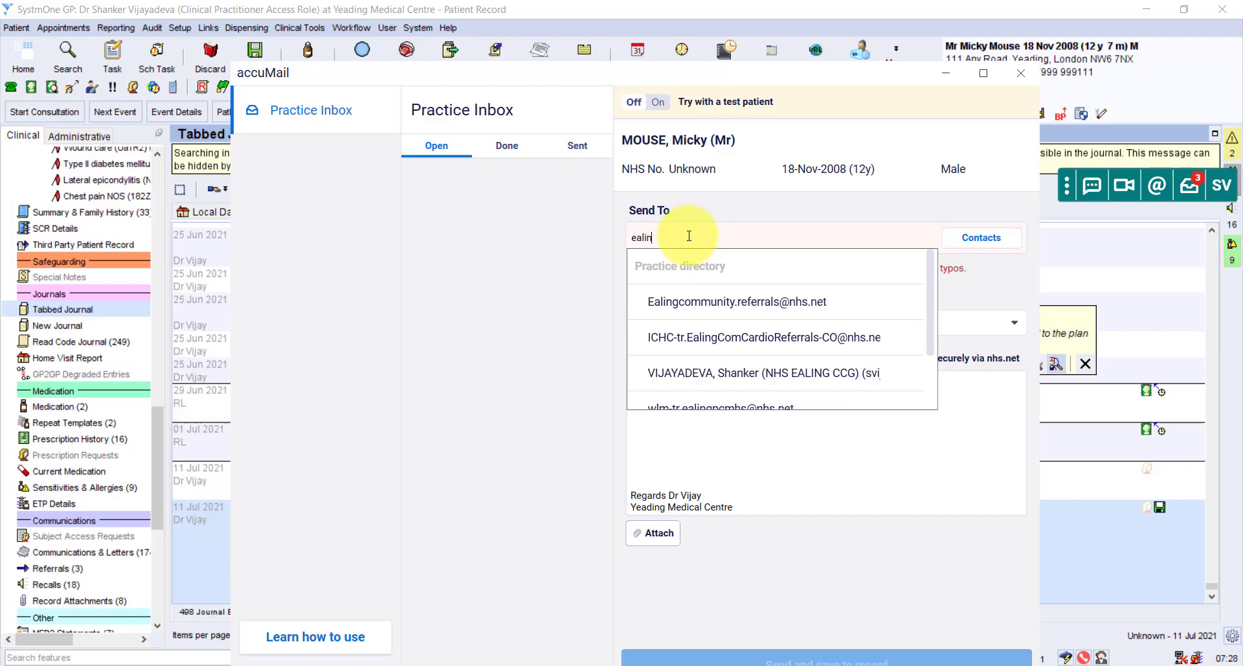
text(.ia)
key(BackSpace)
key(BackSpace)
key(BackSpace)
text(g)
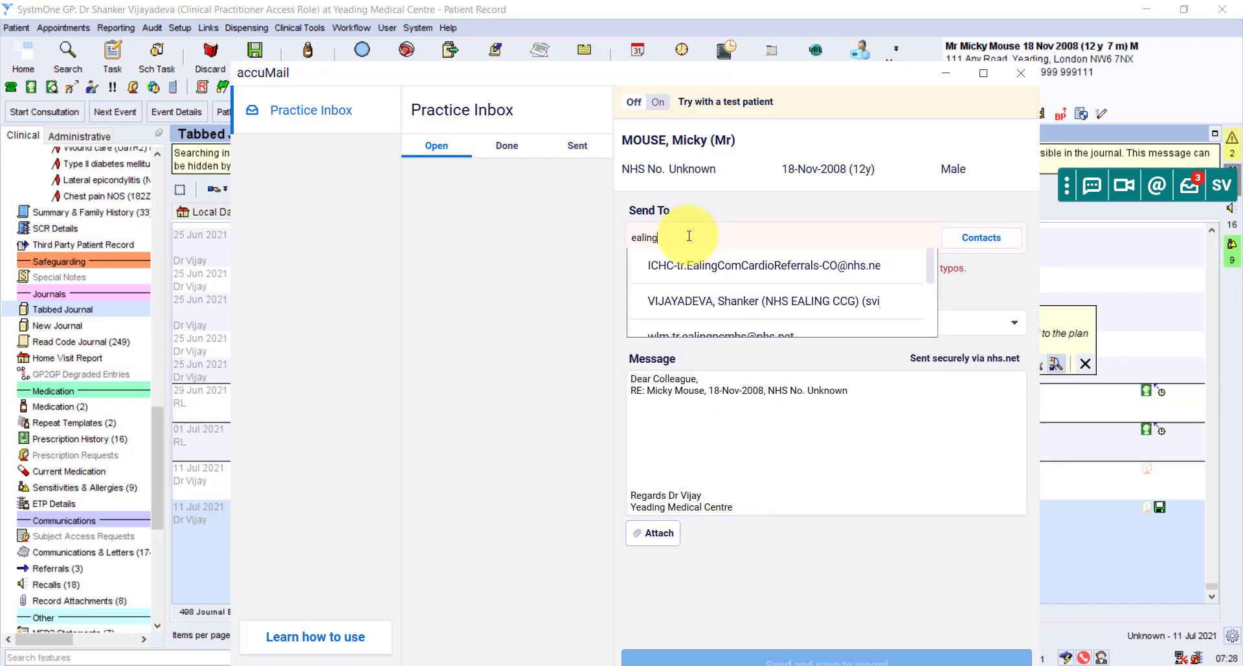
text(.ia)
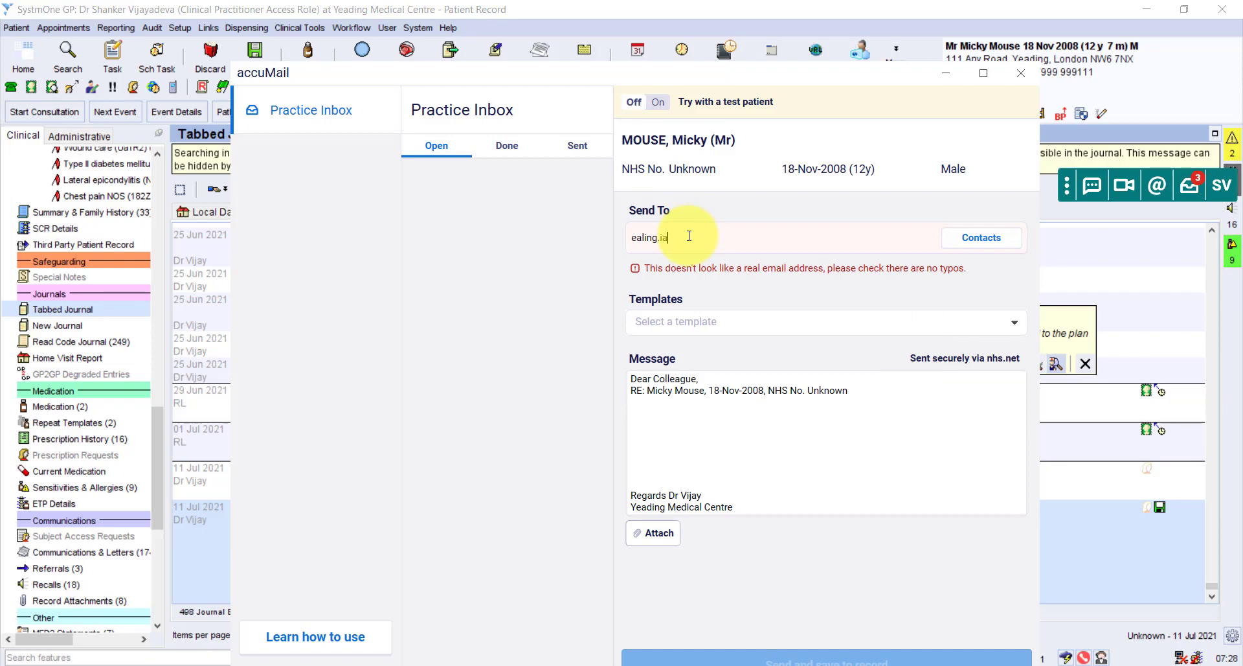
key(BackSpace)
key(BackSpace)
key(BackSpace)
key(BackSpace)
key(BackSpace)
key(BackSpace)
key(BackSpace)
key(BackSpace)
key(BackSpace)
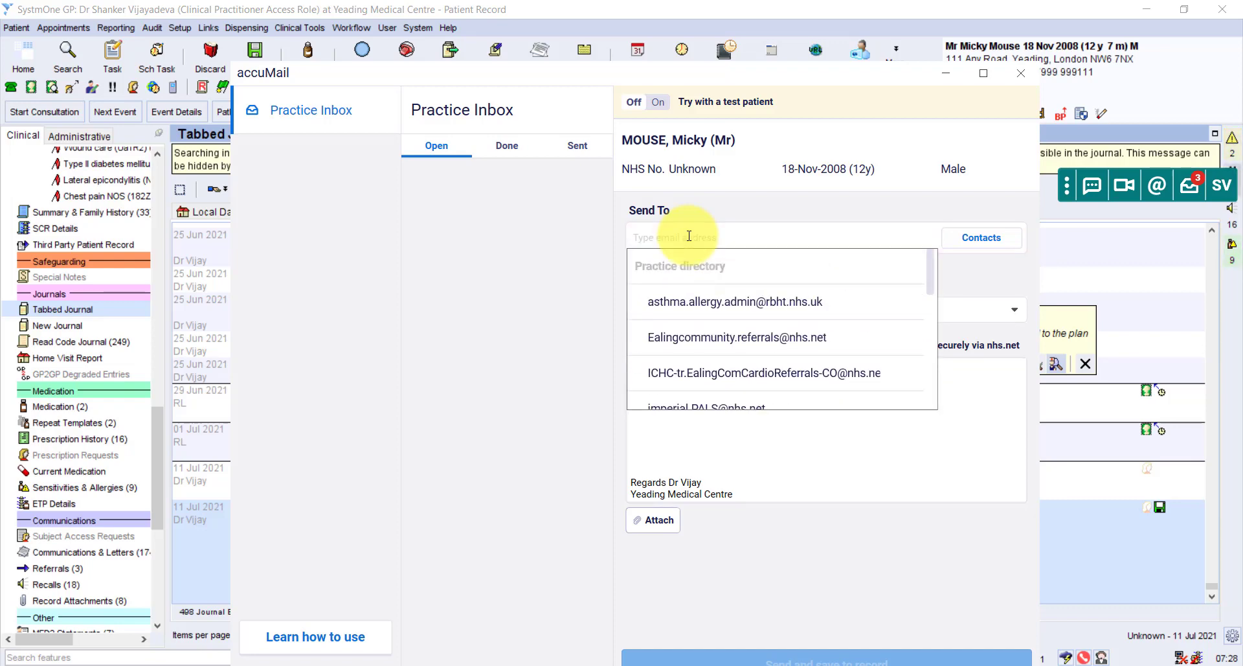
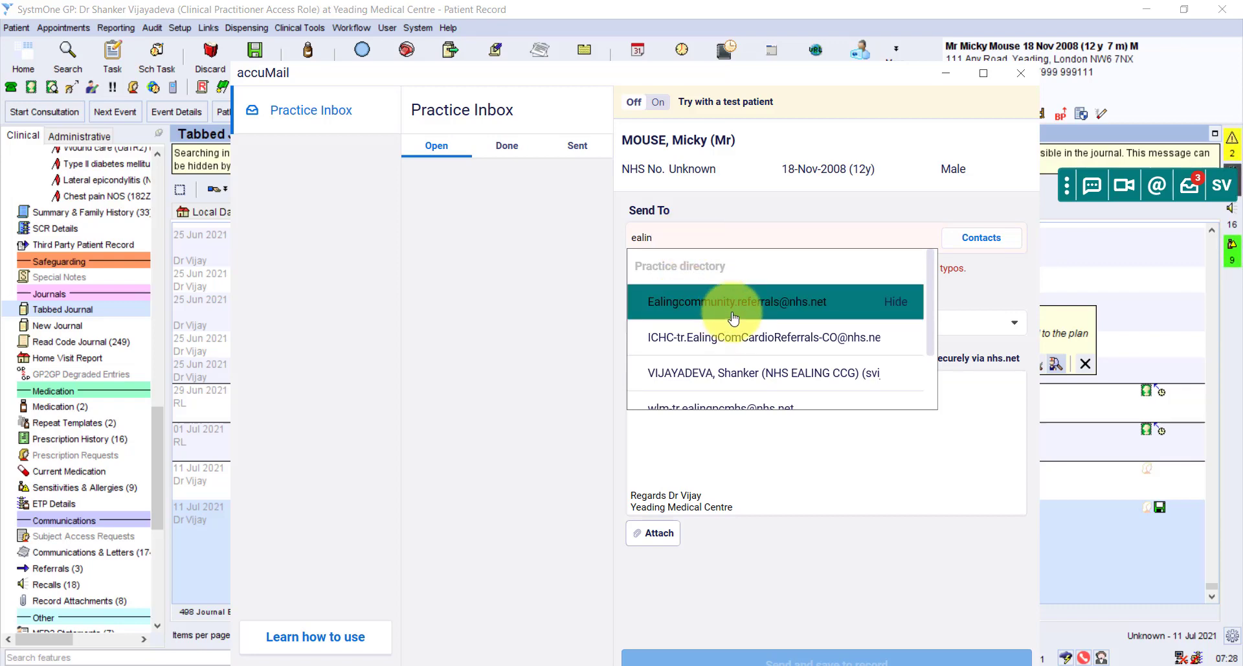
click(688, 233)
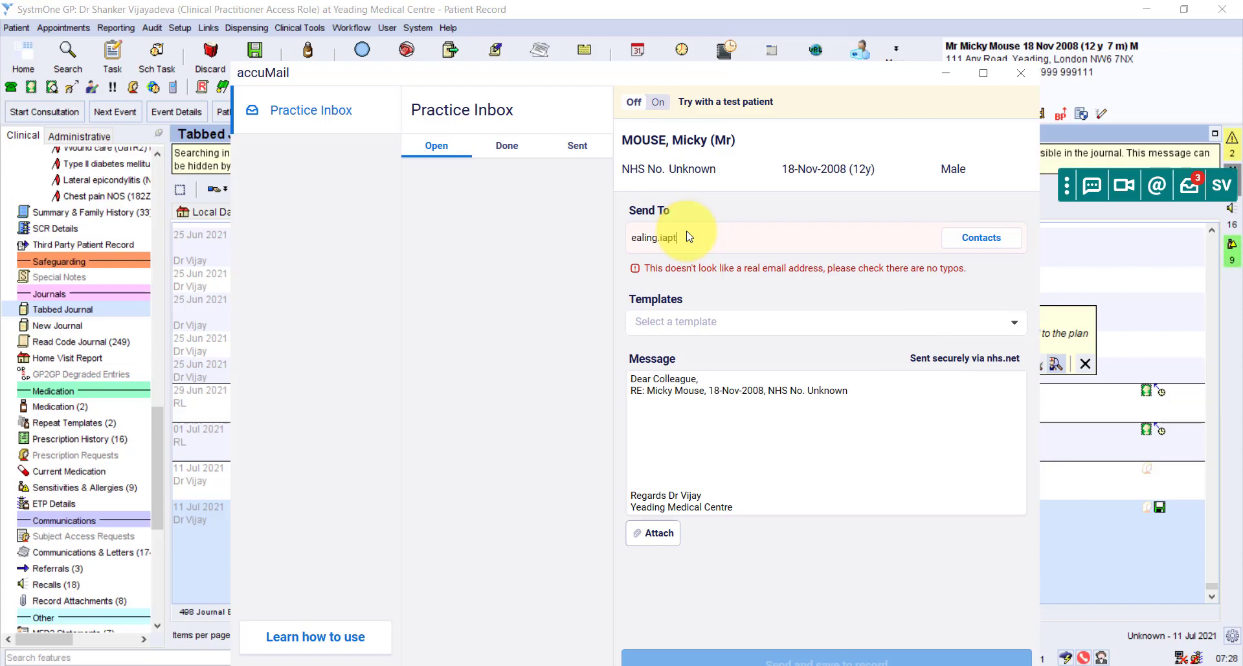
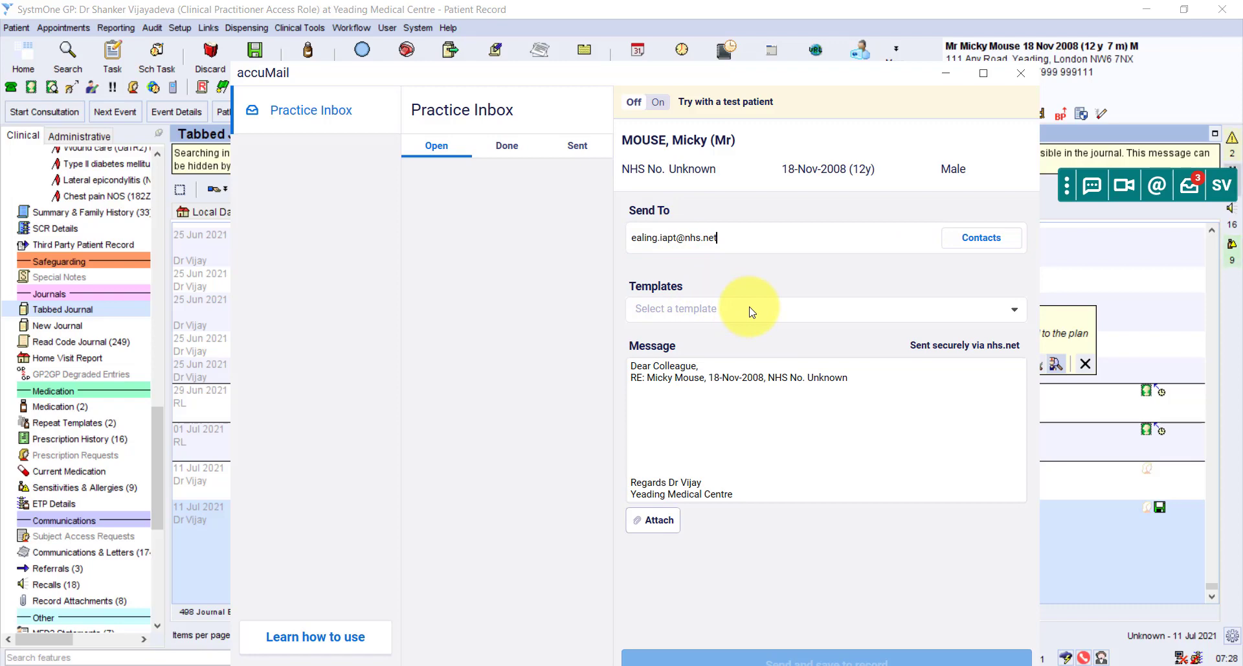
Apply the New Referral message template and attach the patient's Mental Health letter from SystmOne.
click(1016, 314)
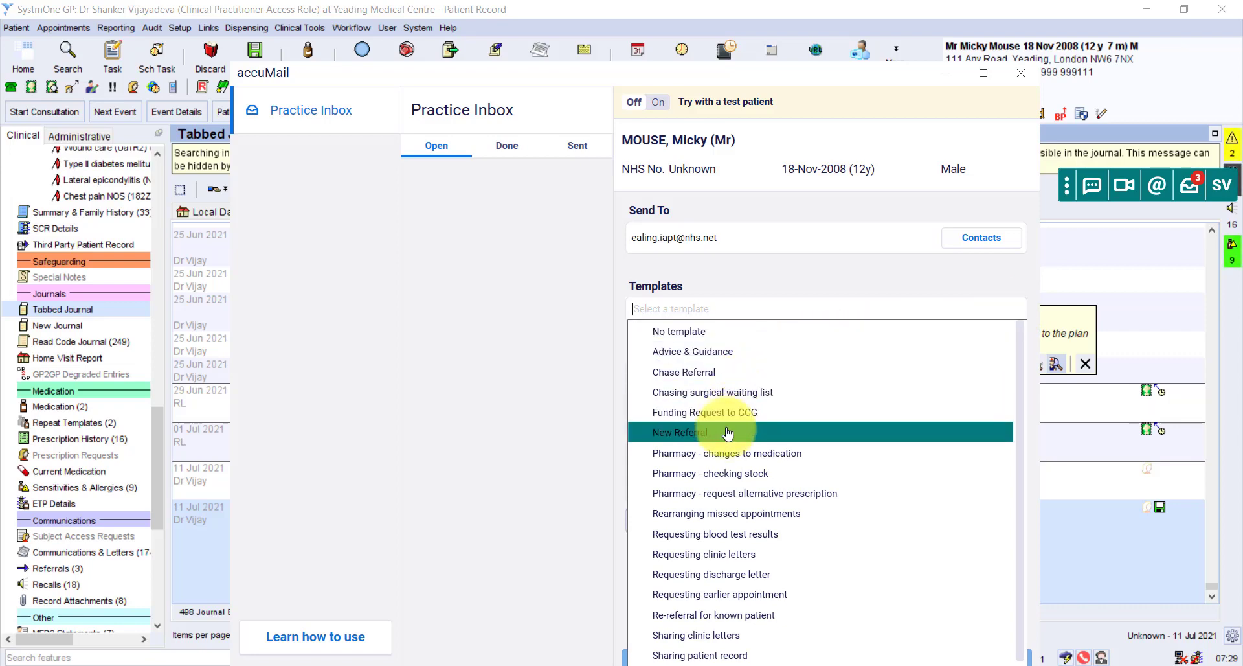
click(700, 439)
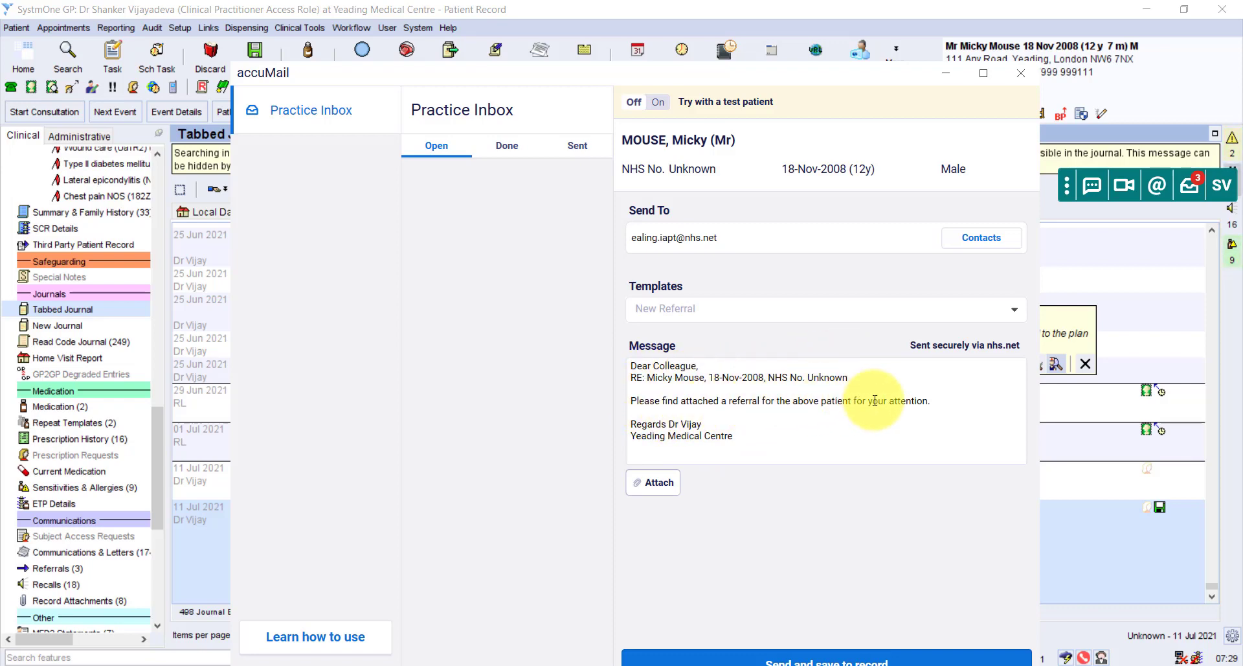
click(661, 483)
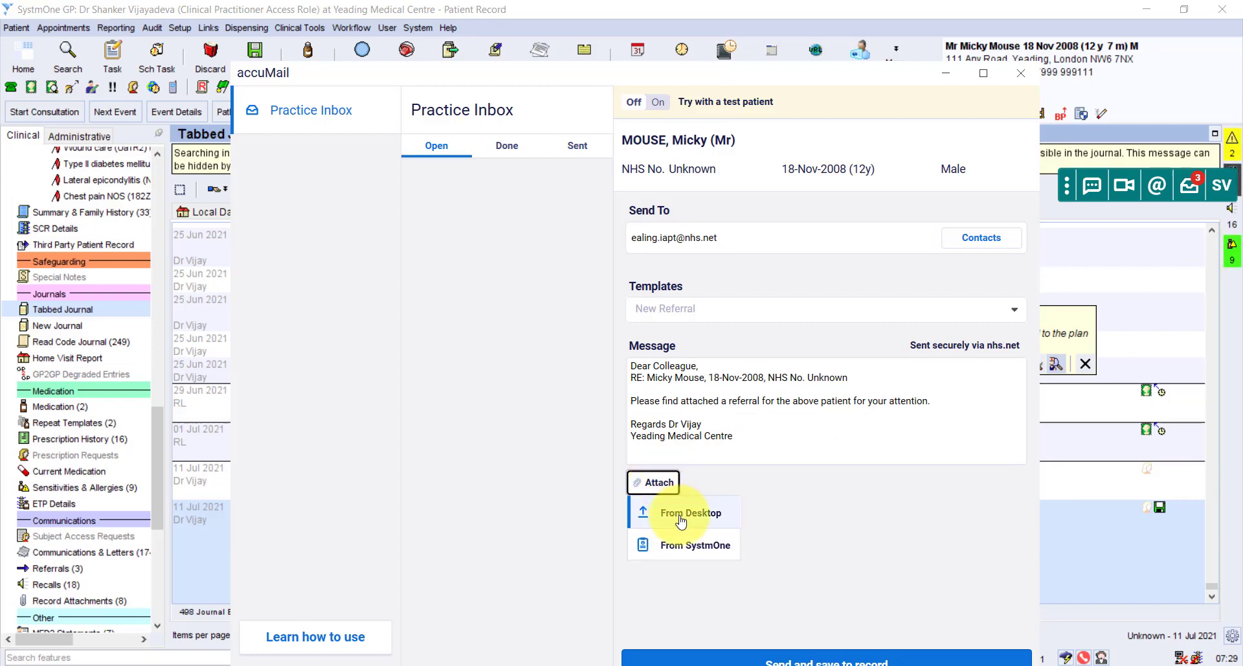
click(684, 547)
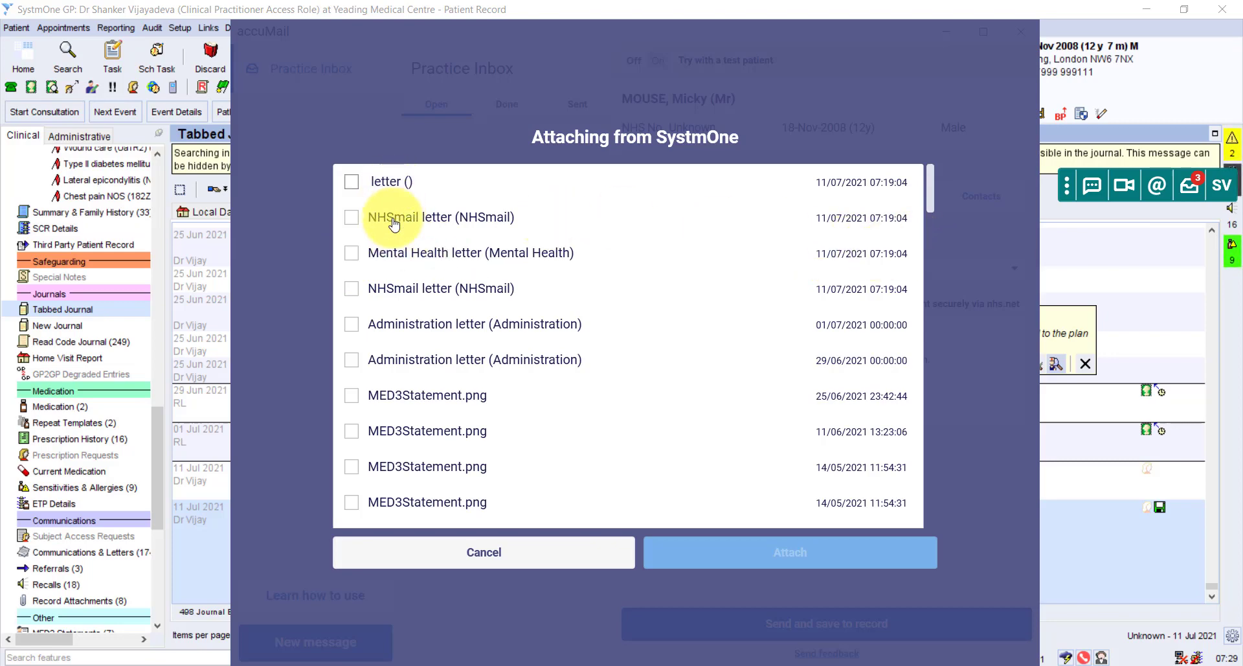
click(350, 254)
click(785, 554)
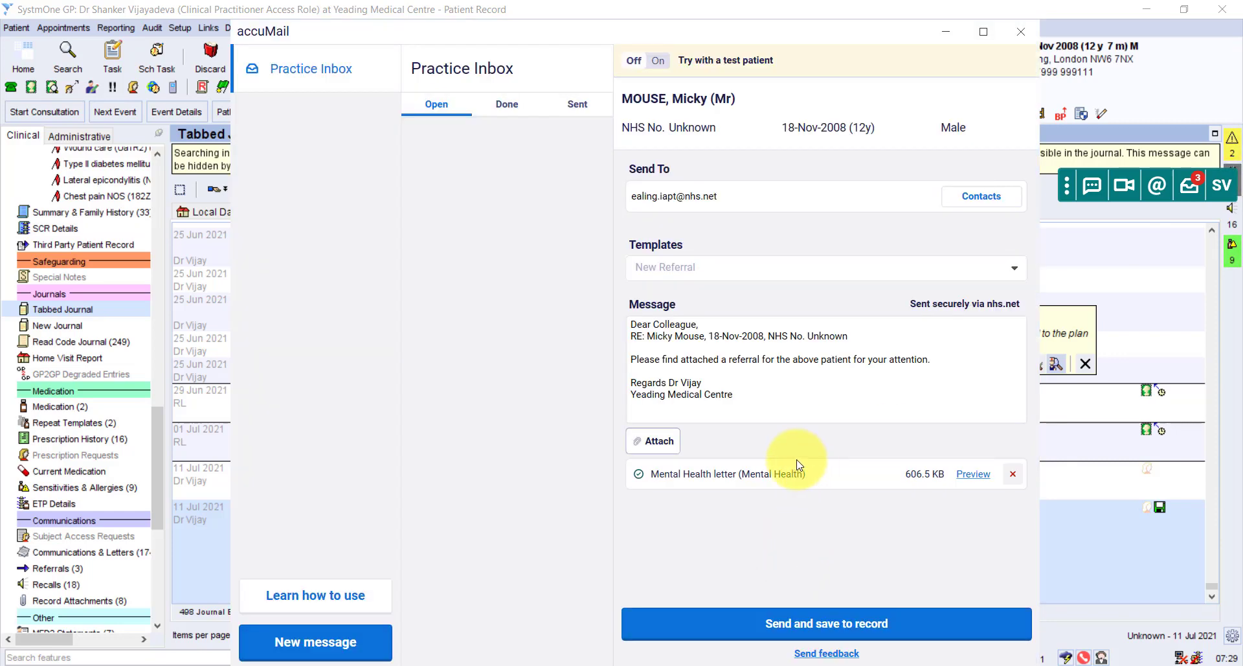
Preview the attached Mental Health letter in Word, then send the email and save it to the record.
click(974, 474)
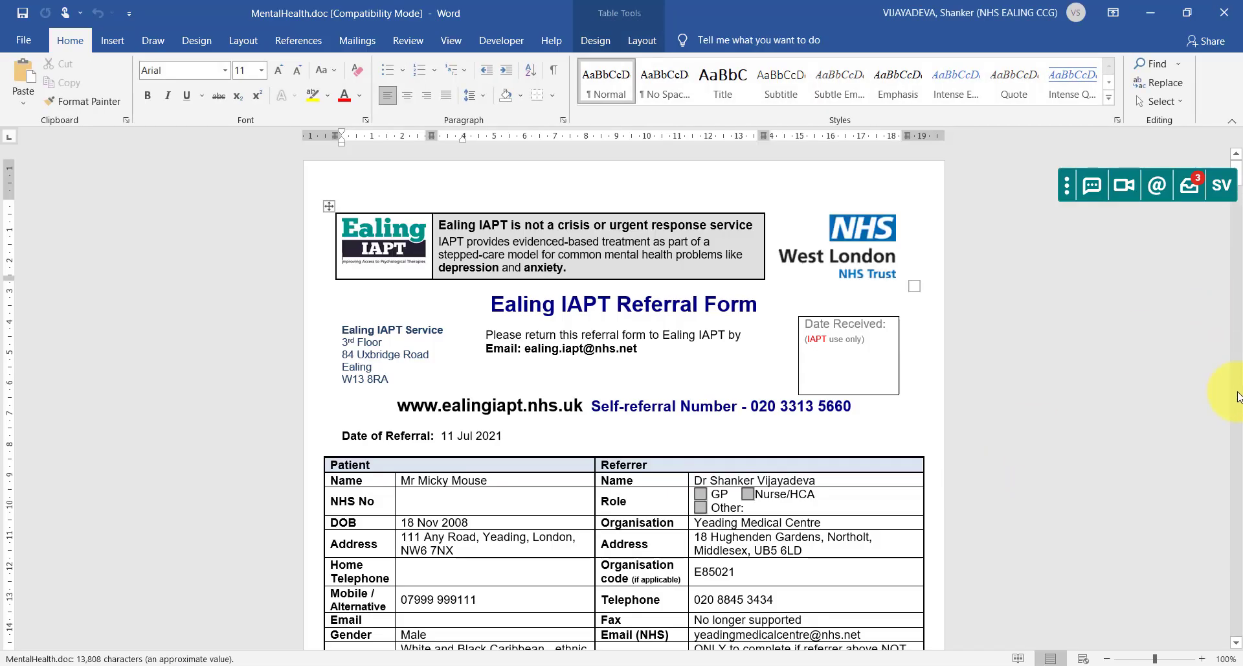
scroll(1236, 396, down, 15)
click(1219, 13)
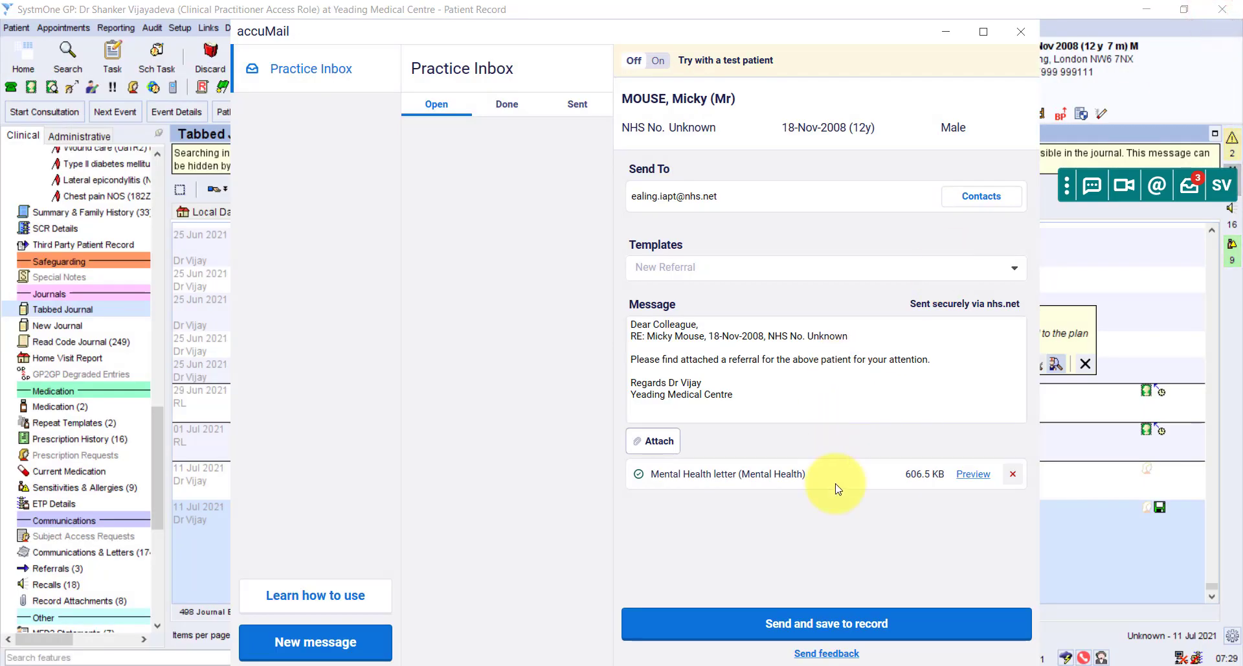
click(836, 624)
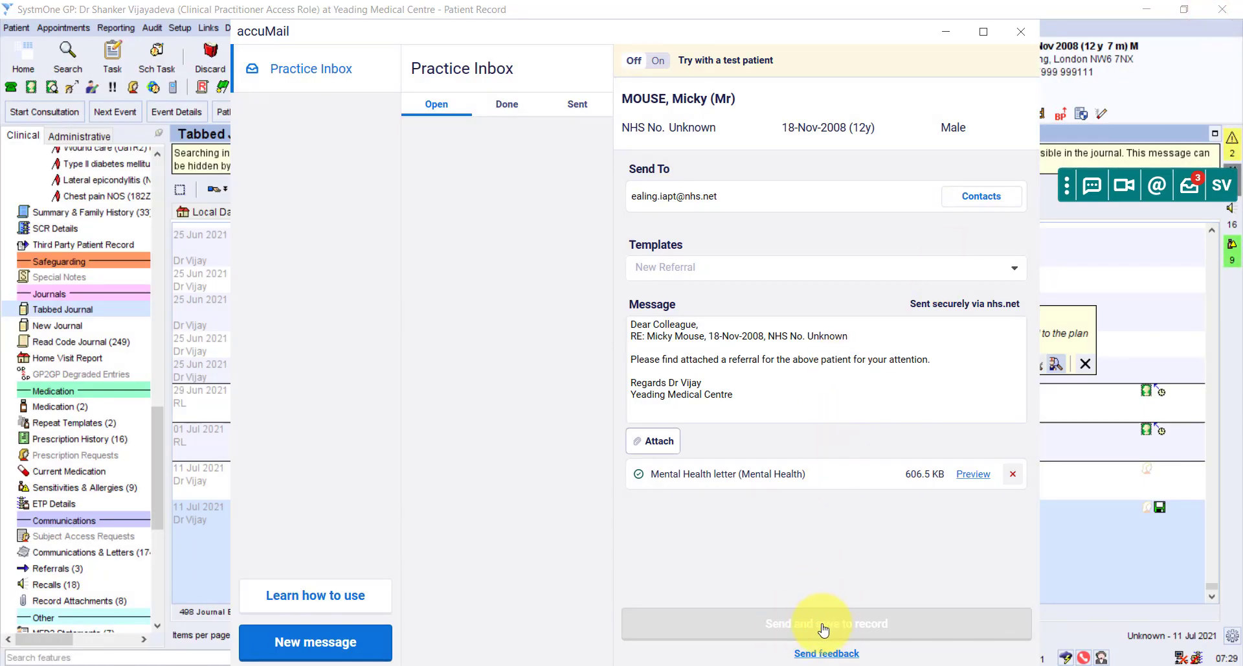
click(827, 624)
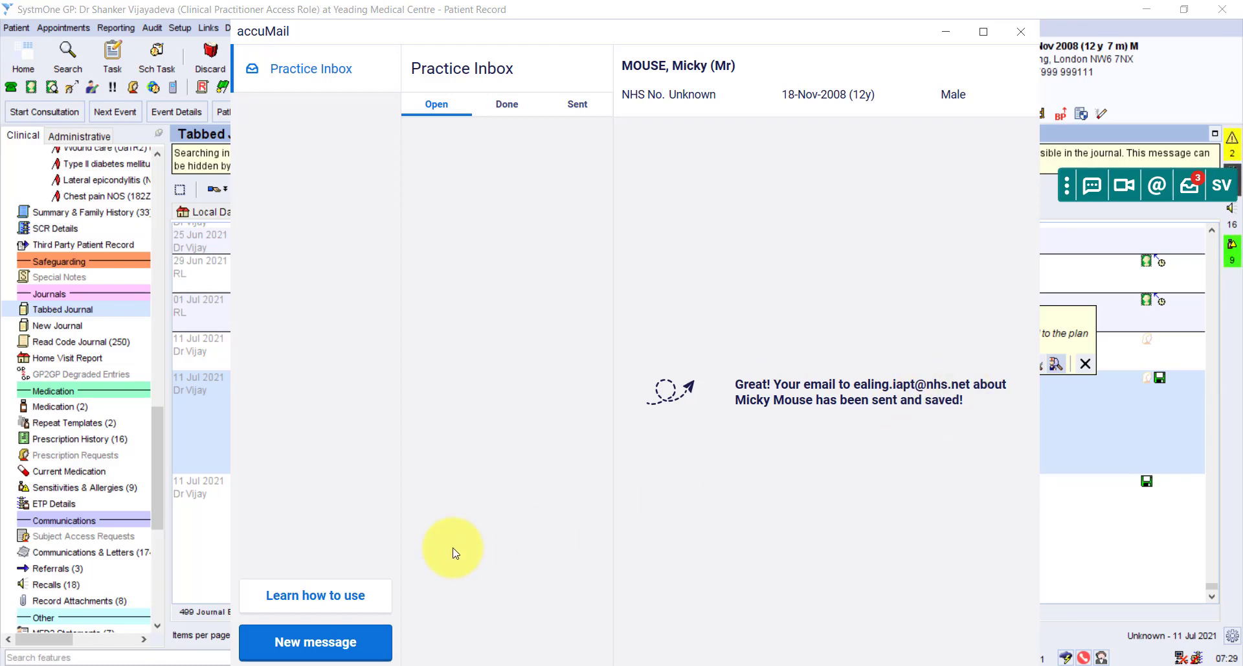
Start a new message, then close the accuMail window to return to the patient's journal.
click(356, 639)
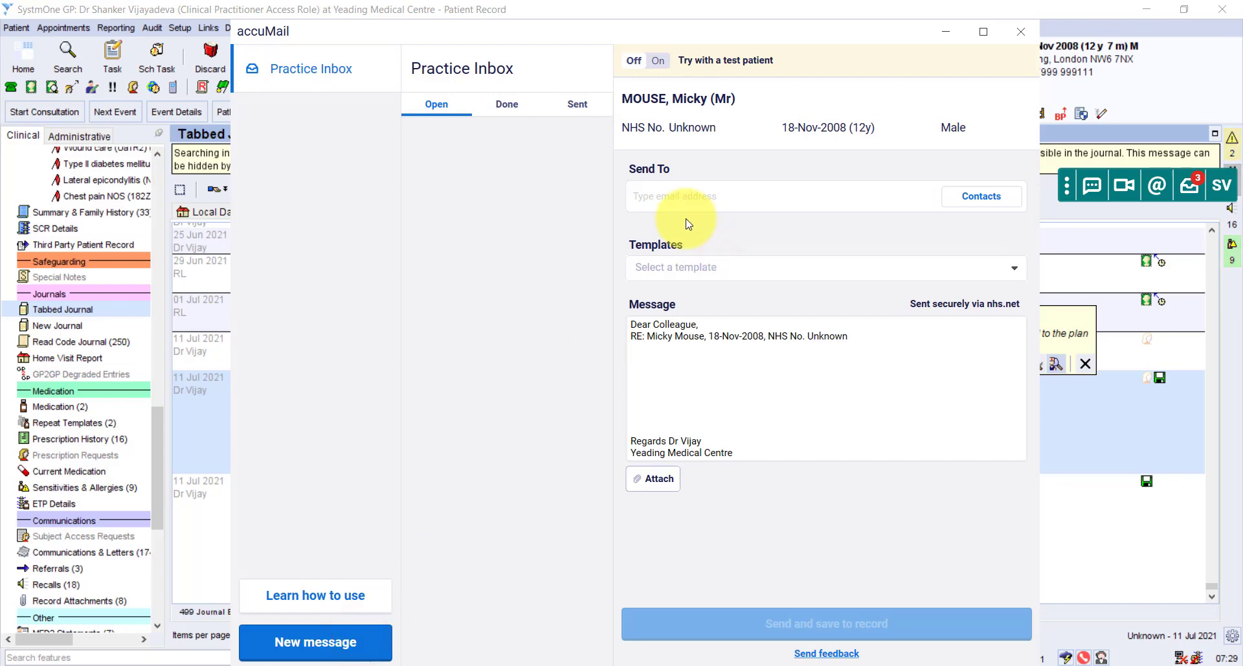
text(eali)
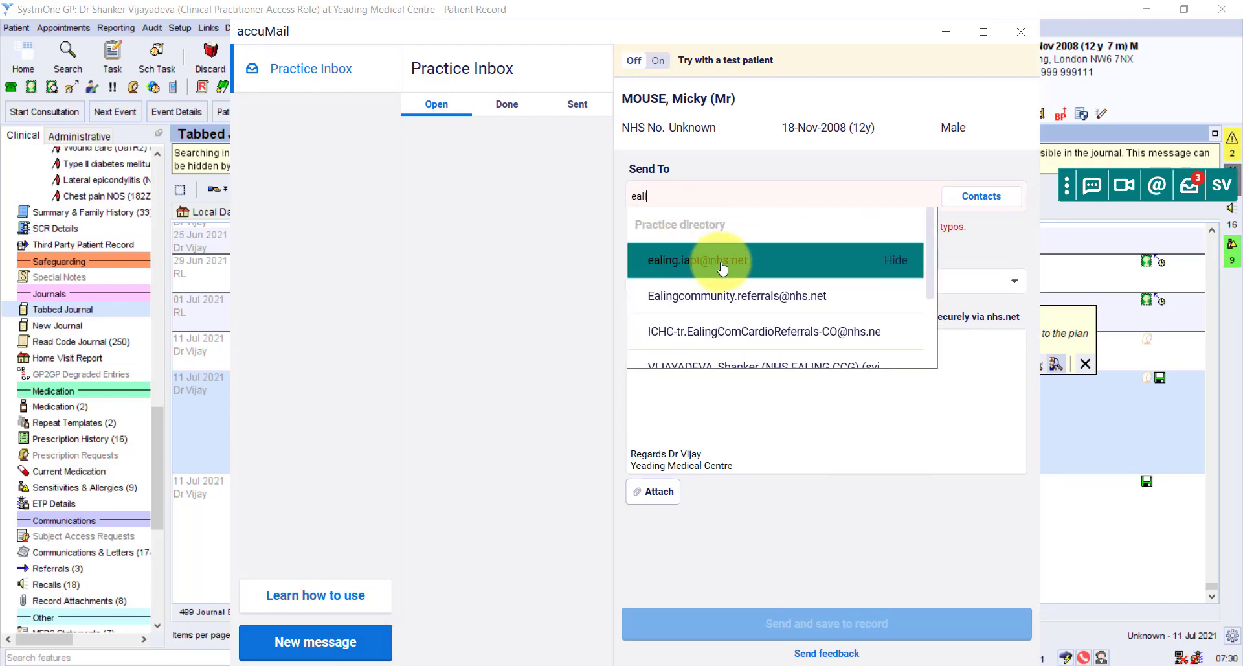
click(1031, 264)
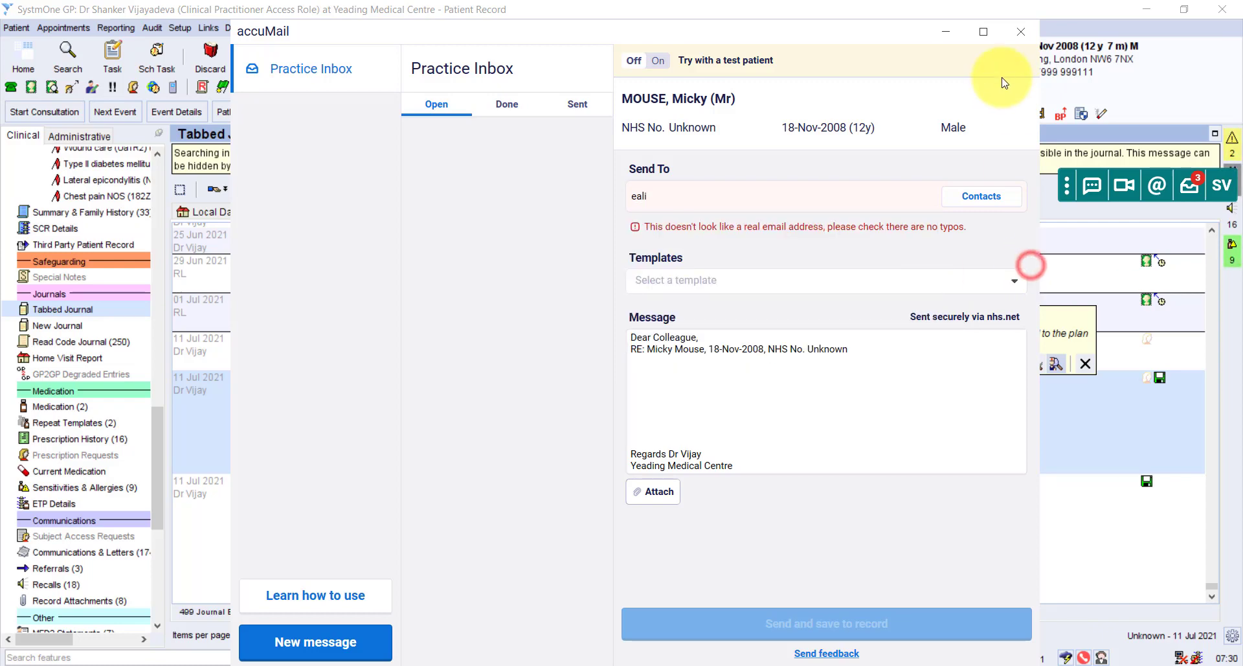
click(1019, 31)
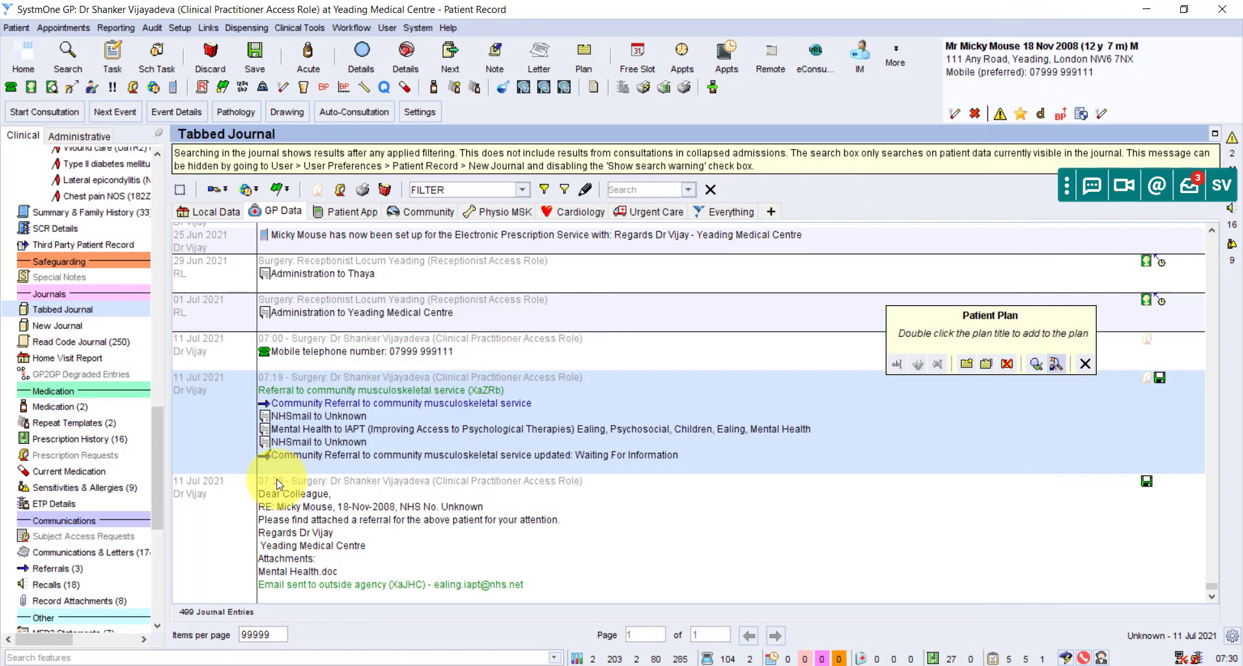